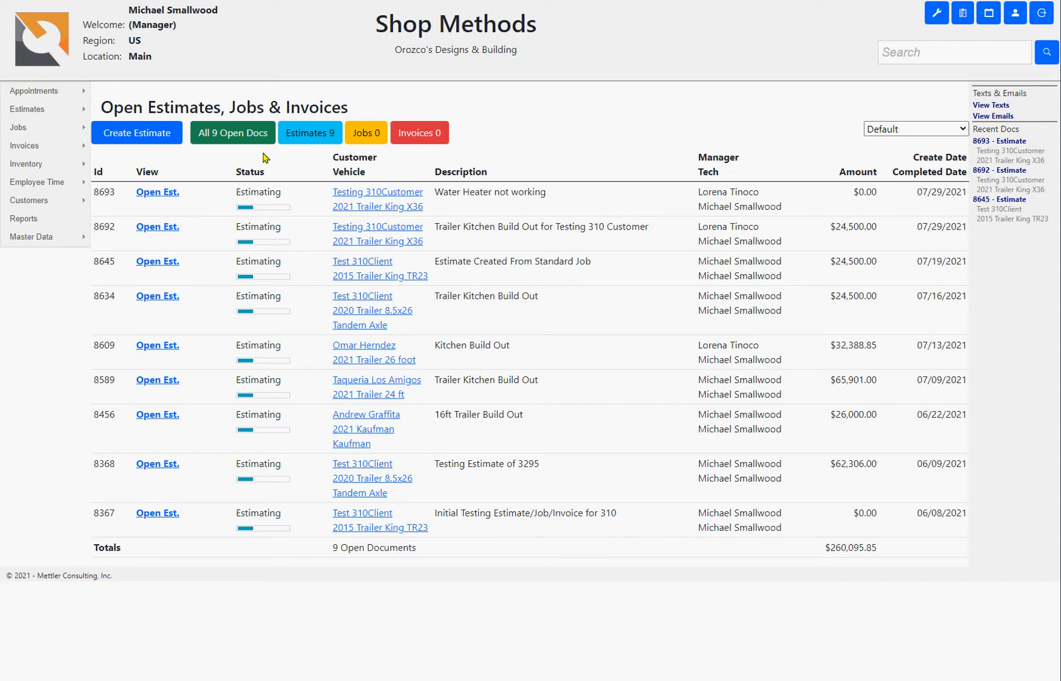
# - Start a new estimate and begin a new customer record with the customer's full name
pyautogui.click(168, 126)
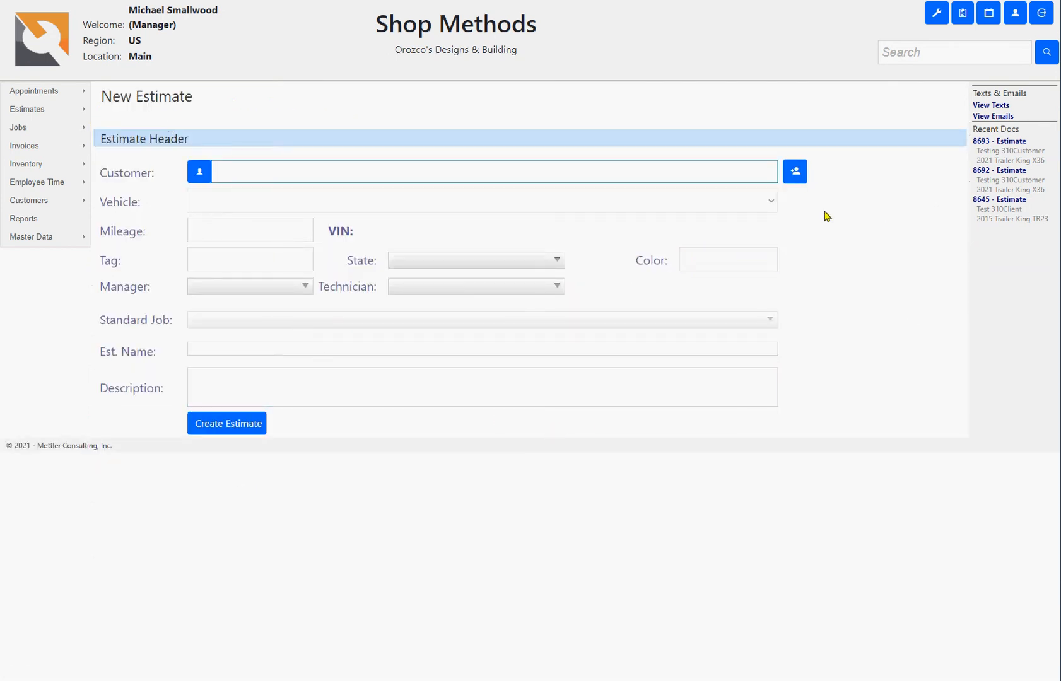
pyautogui.click(798, 182)
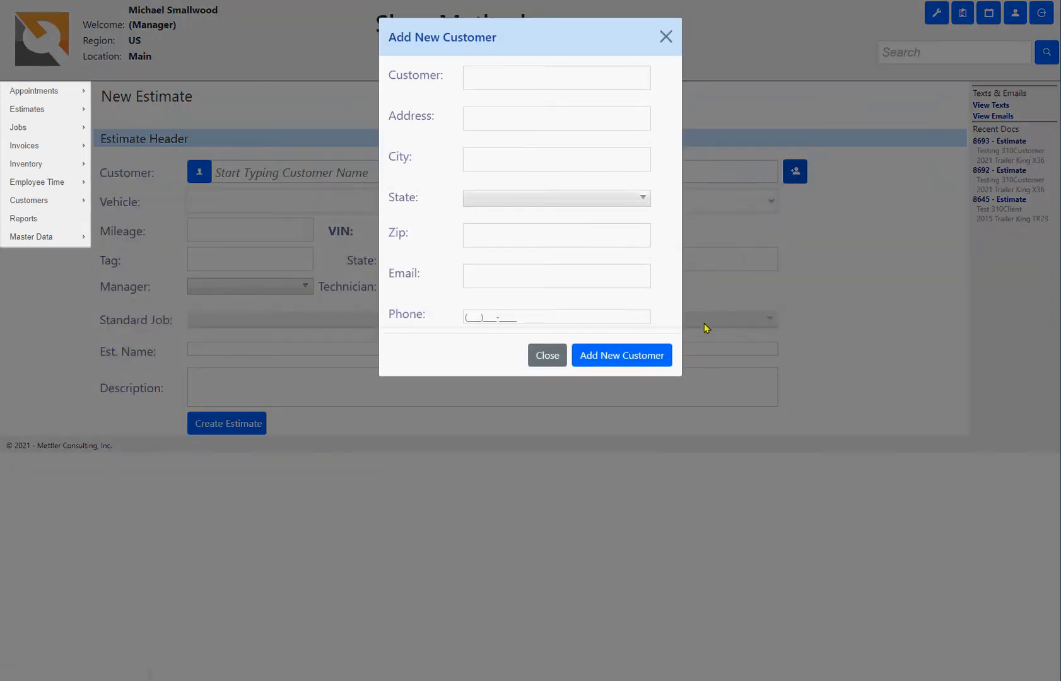
pyautogui.click(541, 76)
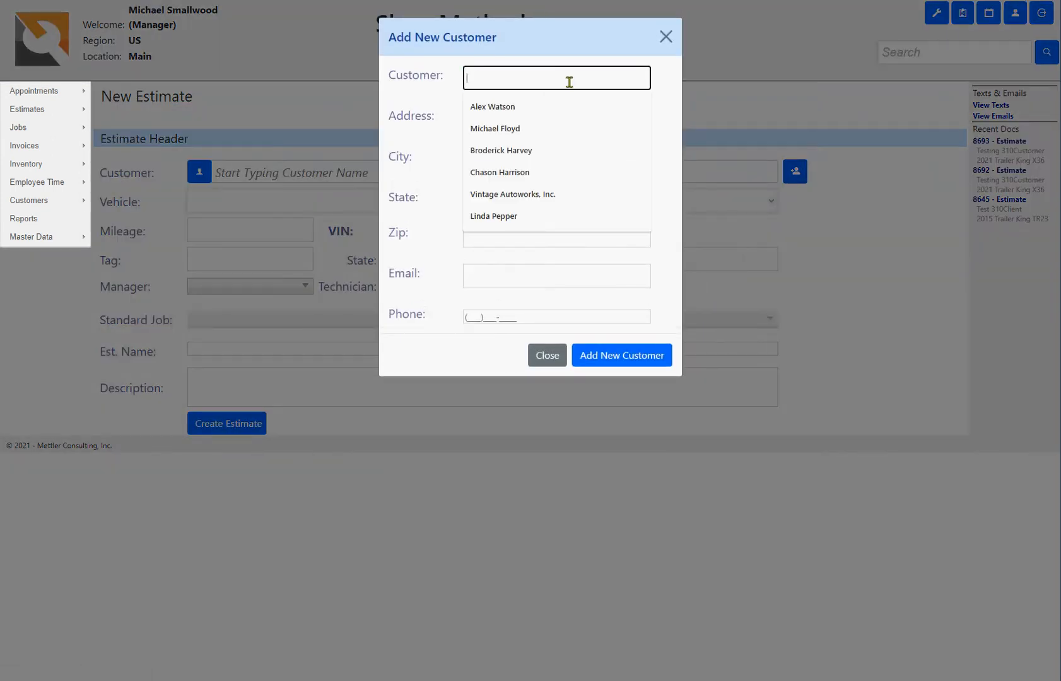
pyautogui.write('John Testing')
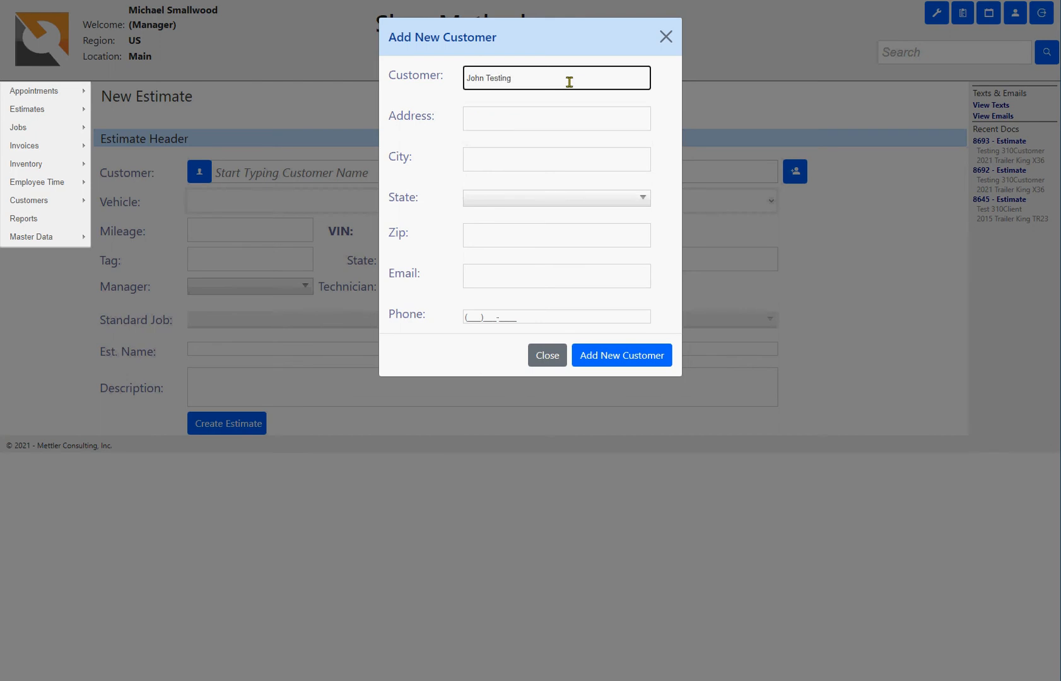
# - Fill in the new customer's street address, city, state and zip code from the saved address suggestion
pyautogui.press('Tab')
pyautogui.write('34')
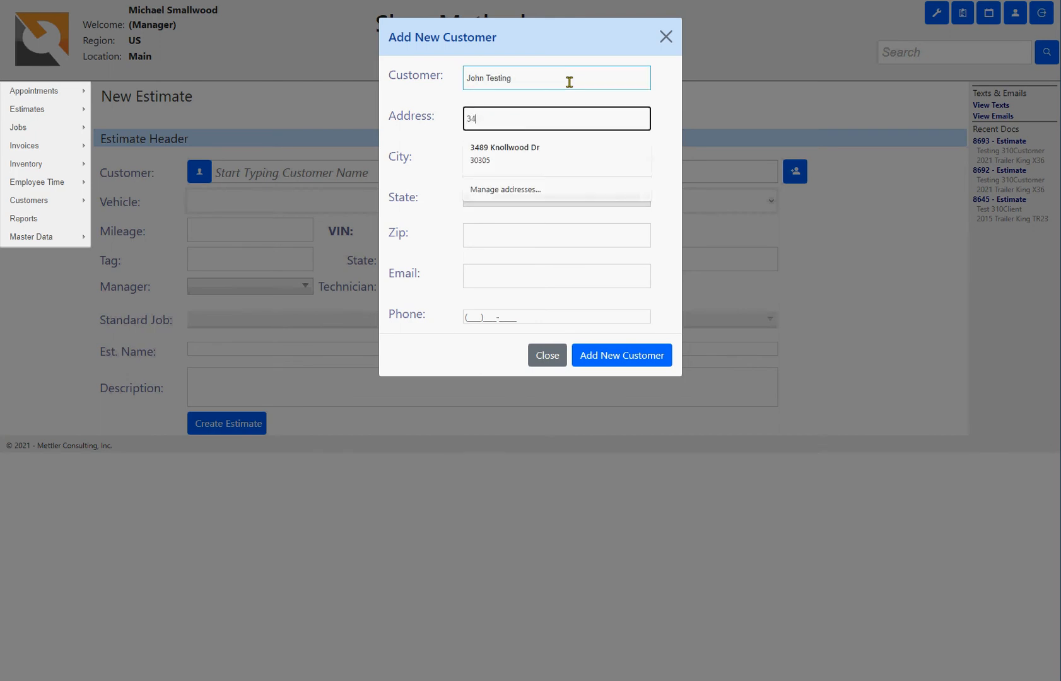
pyautogui.press('Down')
pyautogui.press('Return')
pyautogui.press('Tab')
pyautogui.press('Tab')
pyautogui.press('Tab')
pyautogui.press('Tab')
# - Enter the new customer's e-mail and phone number, and add the customer to the estimate
pyautogui.write('dm')
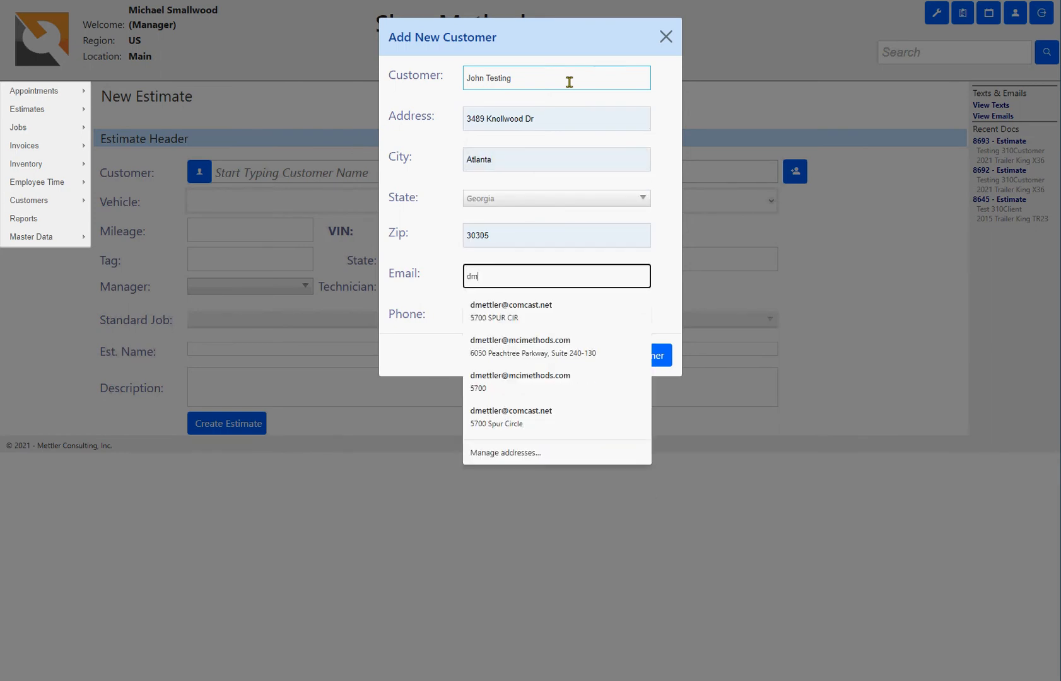
pyautogui.click(514, 322)
pyautogui.press('Tab')
pyautogui.write('70')
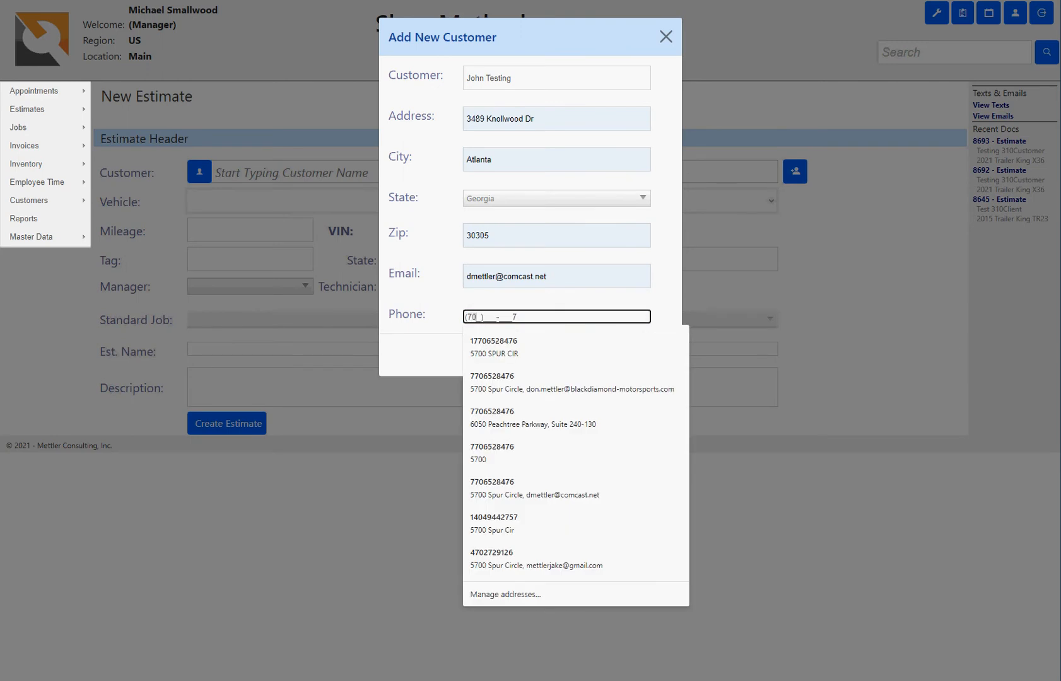
pyautogui.hotkey('ctrl', 'a')
pyautogui.write('7')
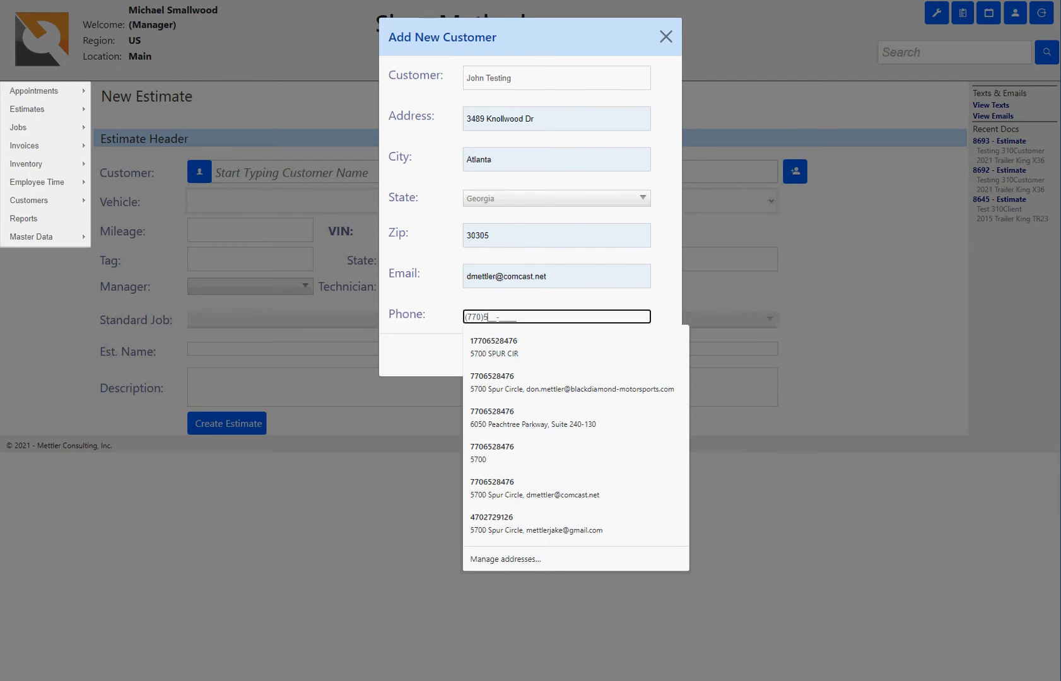
pyautogui.write('70)555-6464')
pyautogui.press('Tab')
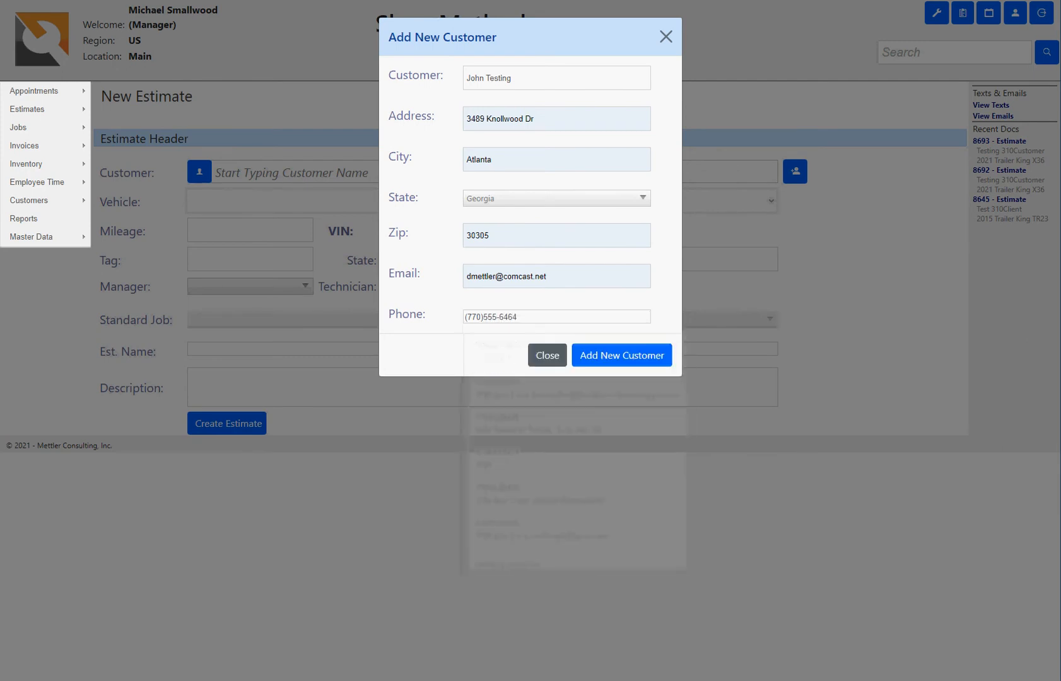
pyautogui.click(617, 359)
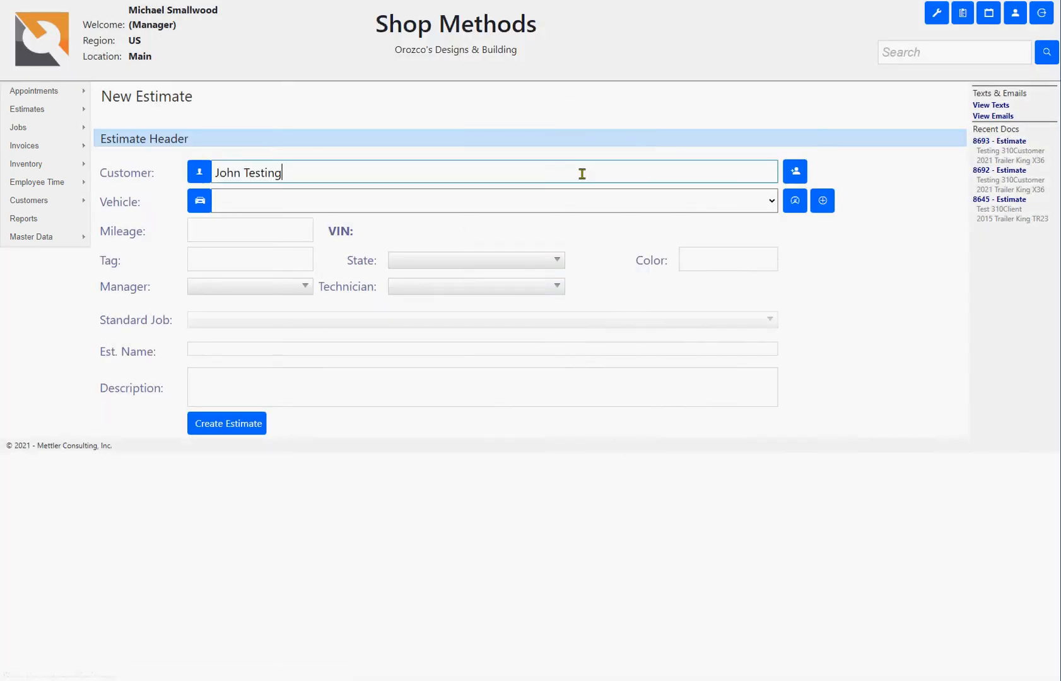
pyautogui.click(772, 203)
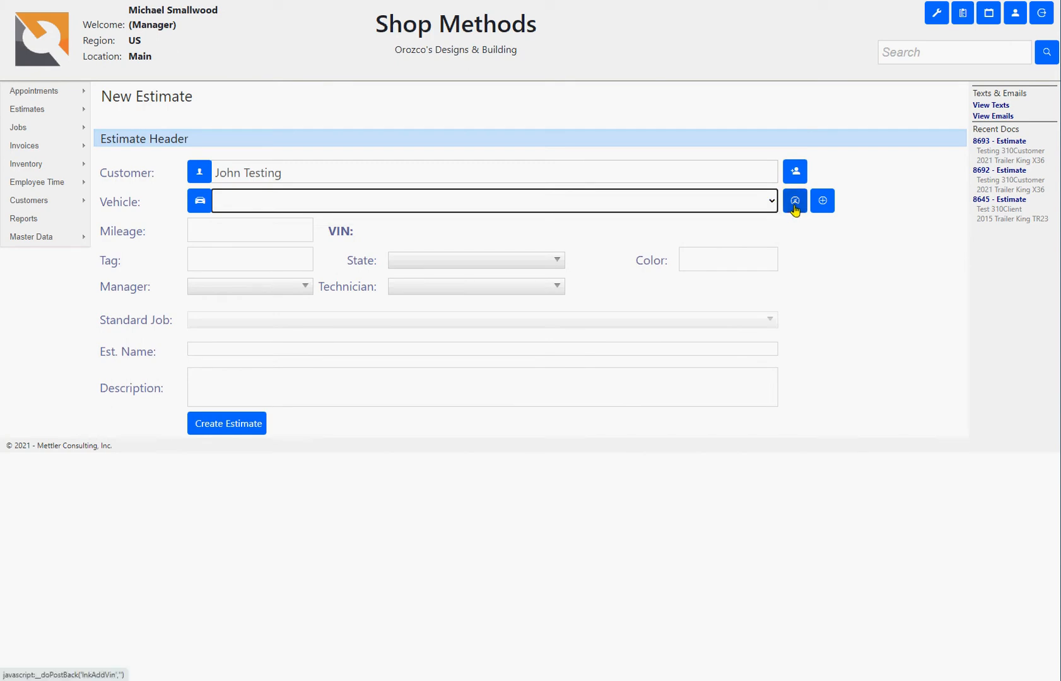
pyautogui.click(795, 202)
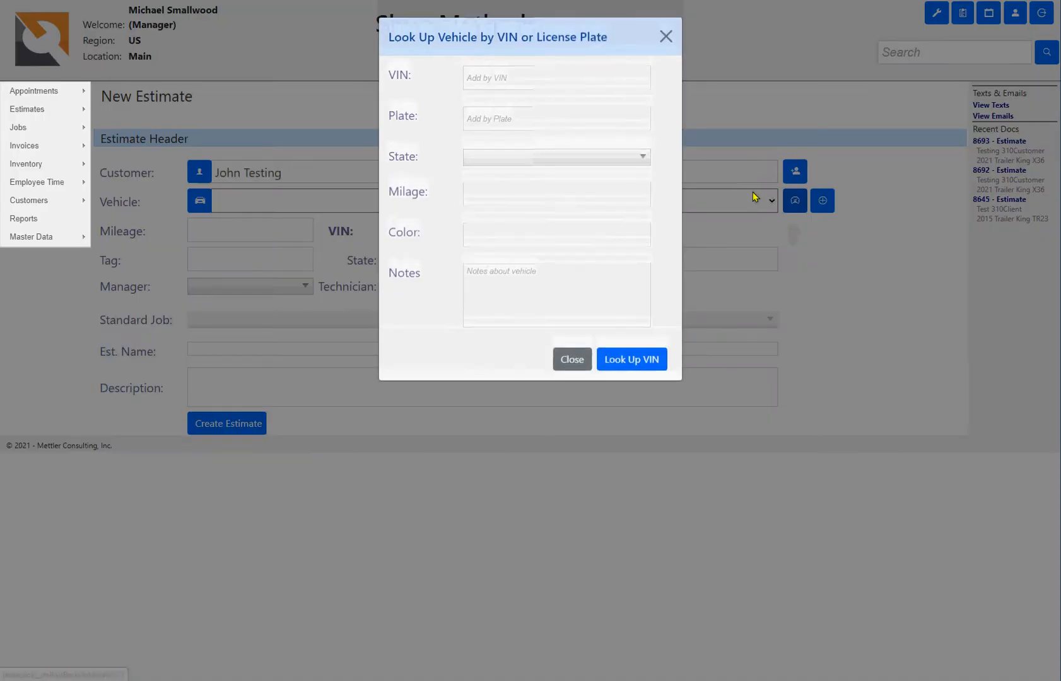
pyautogui.click(561, 74)
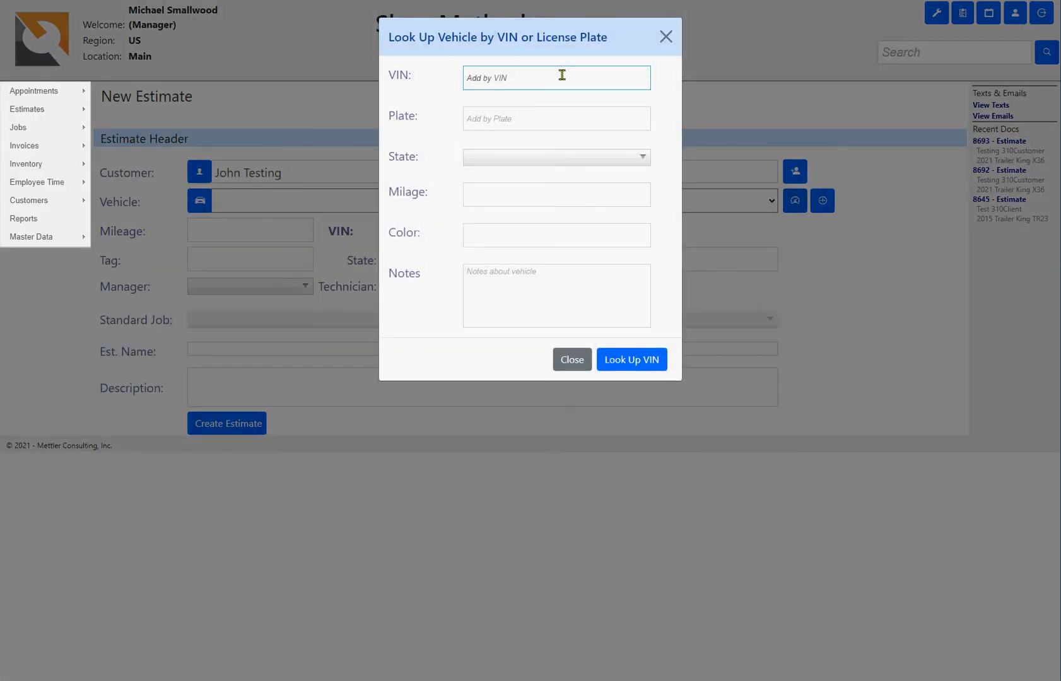
pyautogui.click(667, 38)
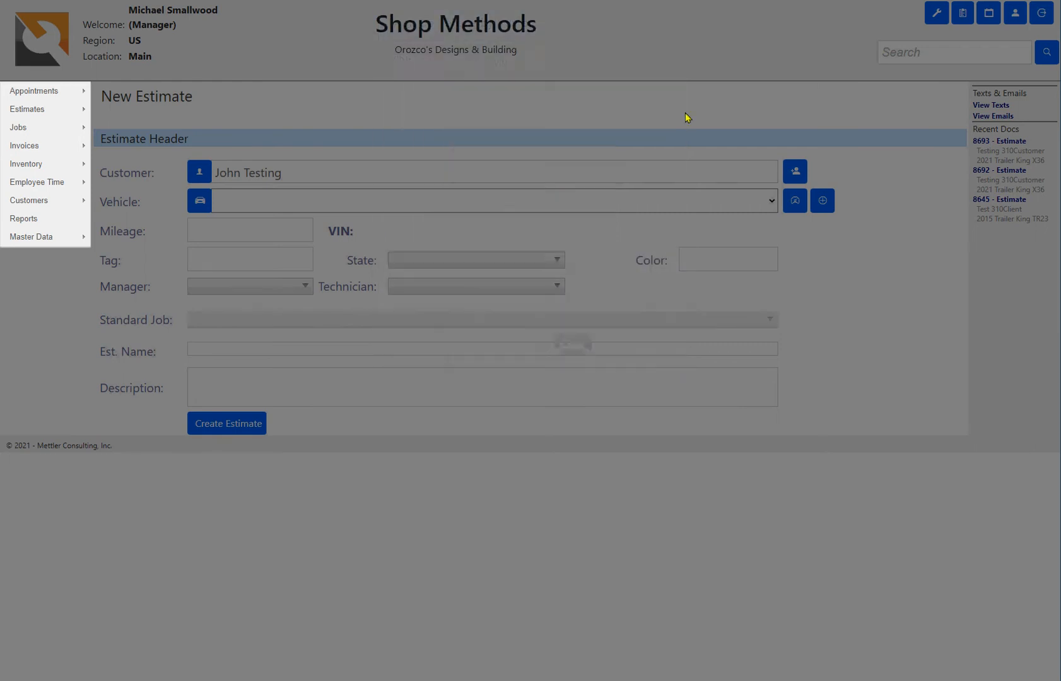
# - Begin a new vehicle for the customer with VIN/serial 2343879 and type Trailer
pyautogui.click(823, 201)
pyautogui.click(380, 76)
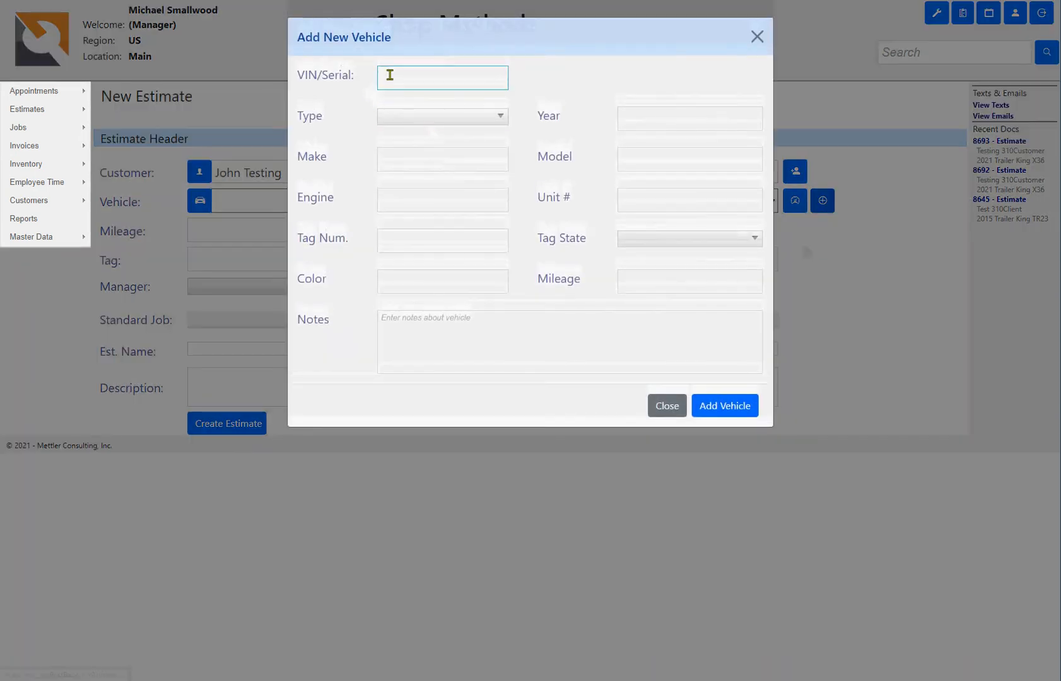
pyautogui.click(405, 74)
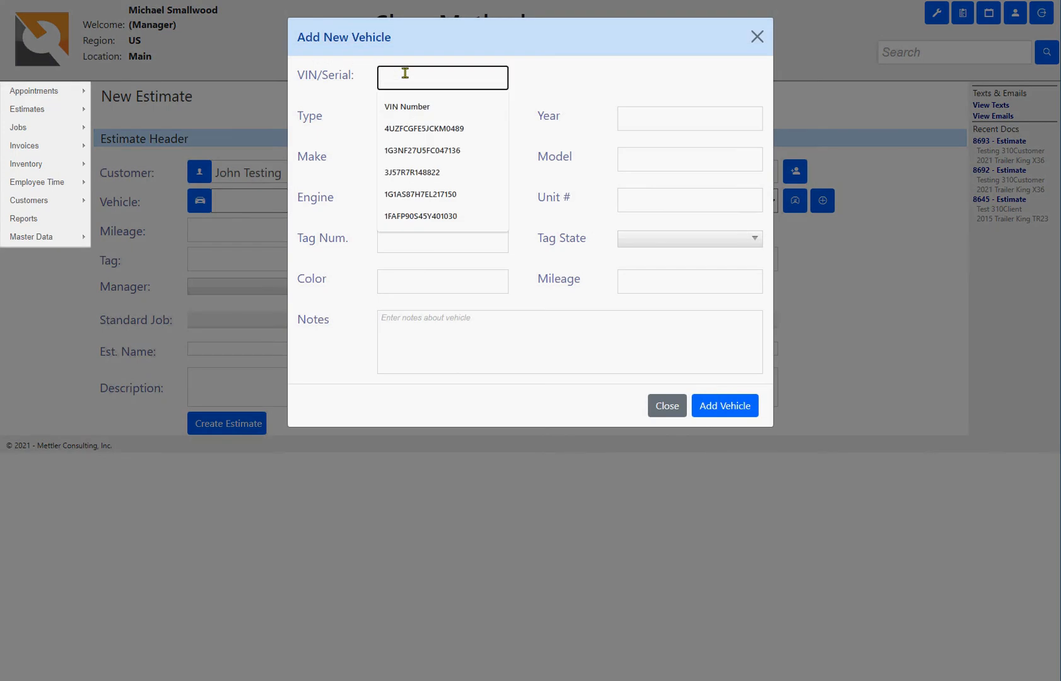
pyautogui.write('2343879')
pyautogui.press('Tab')
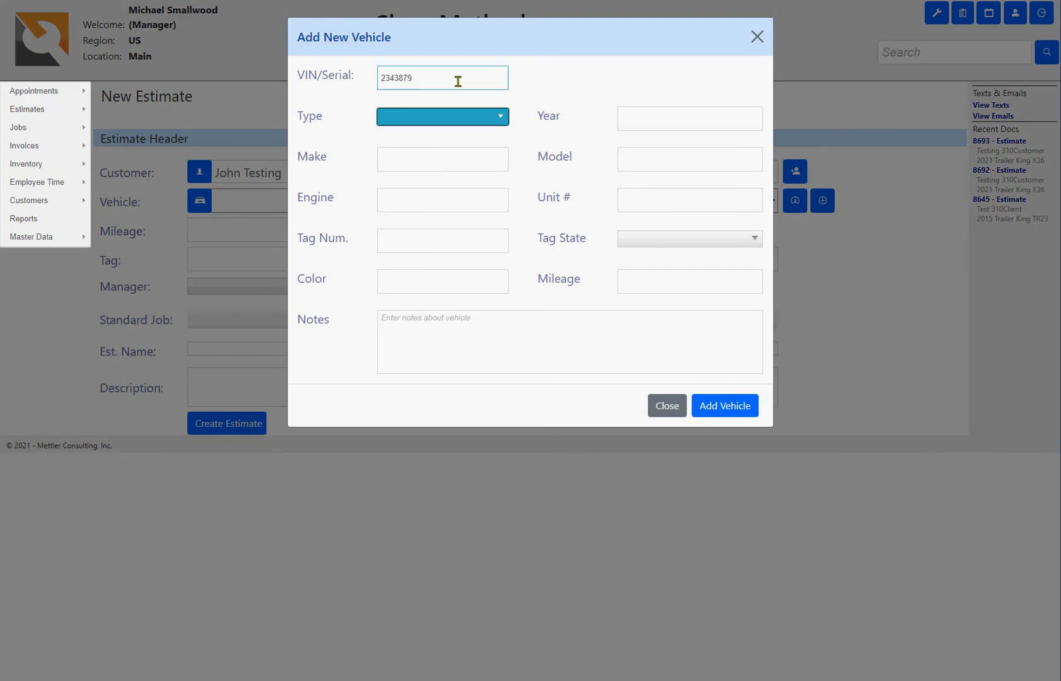
pyautogui.press('t')
pyautogui.press('Tab')
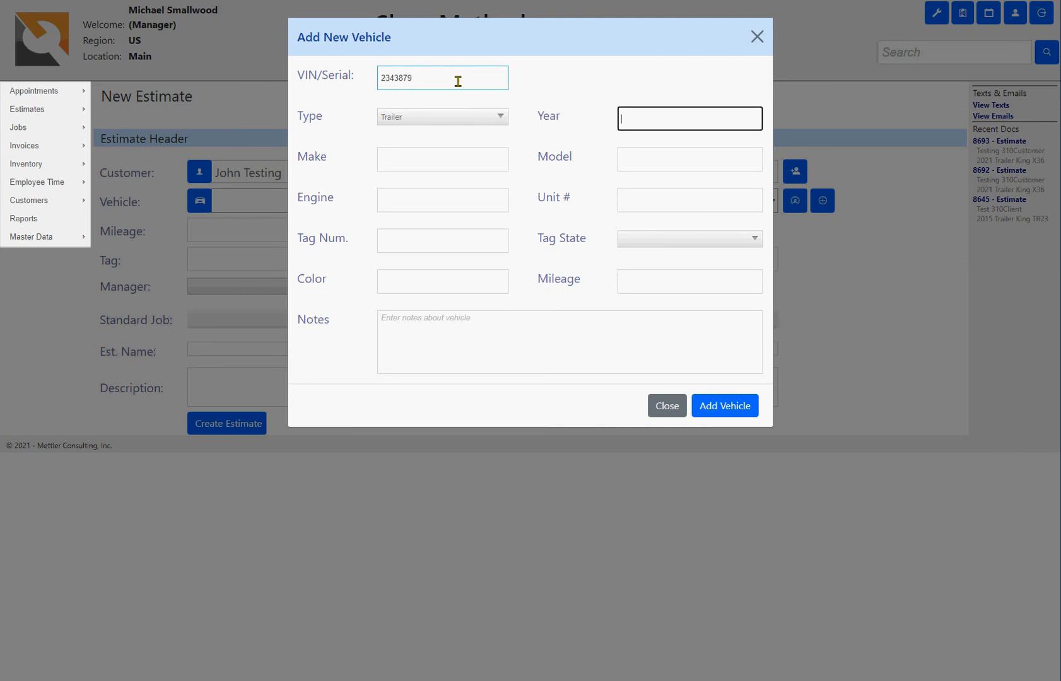
# - Set the vehicle's year to 2020, make to Trailer King and model to TRx36
pyautogui.write('2020')
pyautogui.press('Tab')
pyautogui.write('Tra')
pyautogui.press('Down')
pyautogui.press('Tab')
pyautogui.write('T')
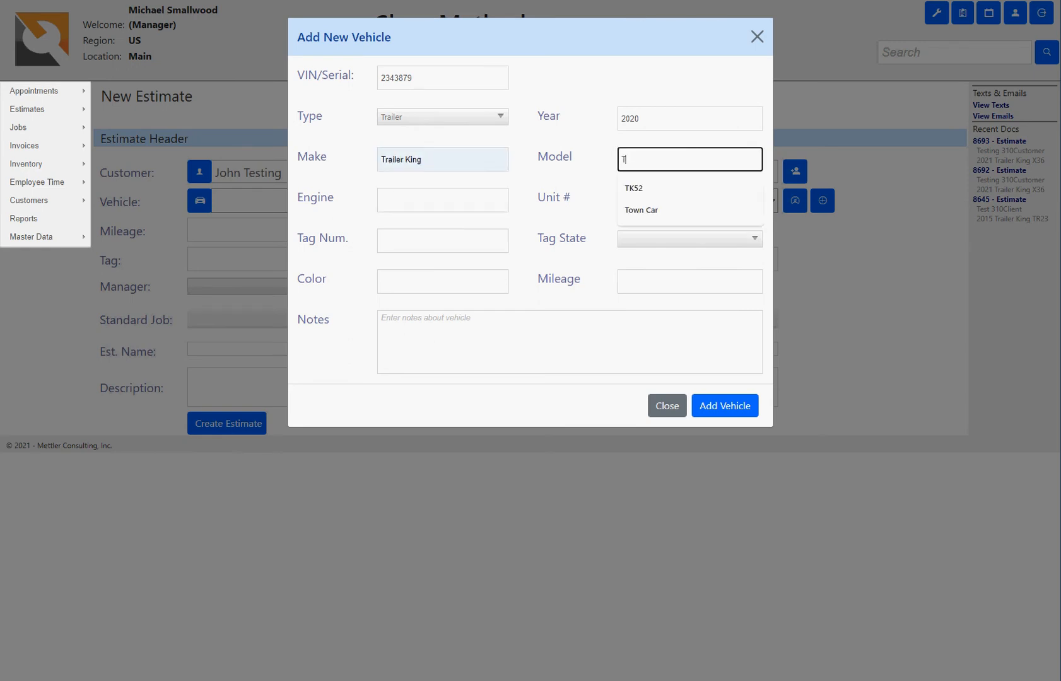
pyautogui.write('Rx36')
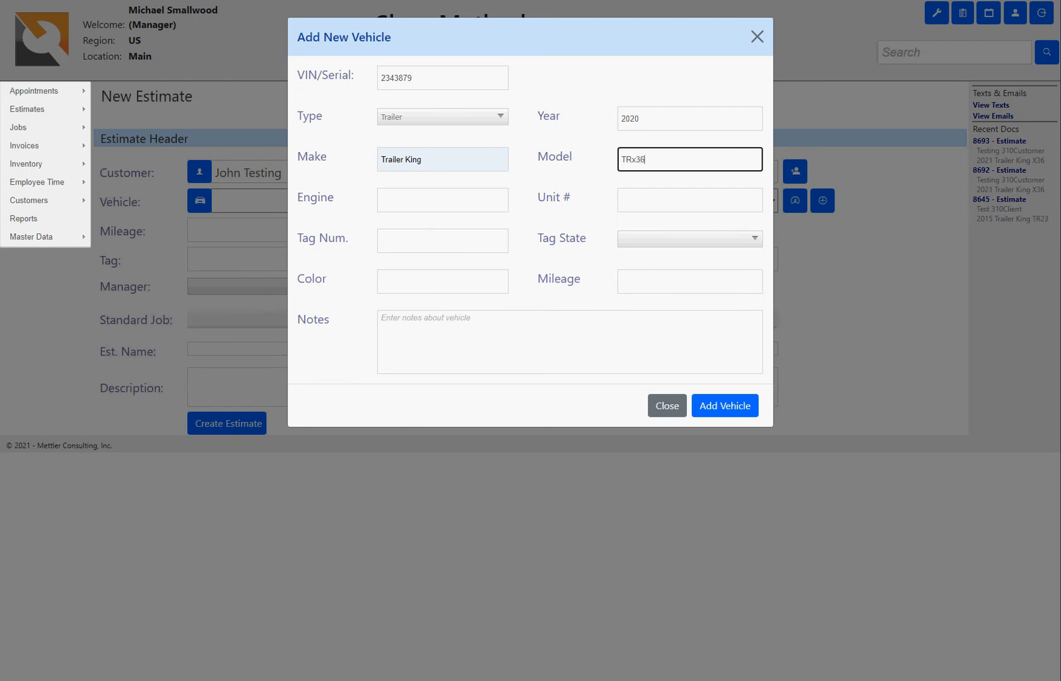
pyautogui.press('Tab')
pyautogui.press('Tab')
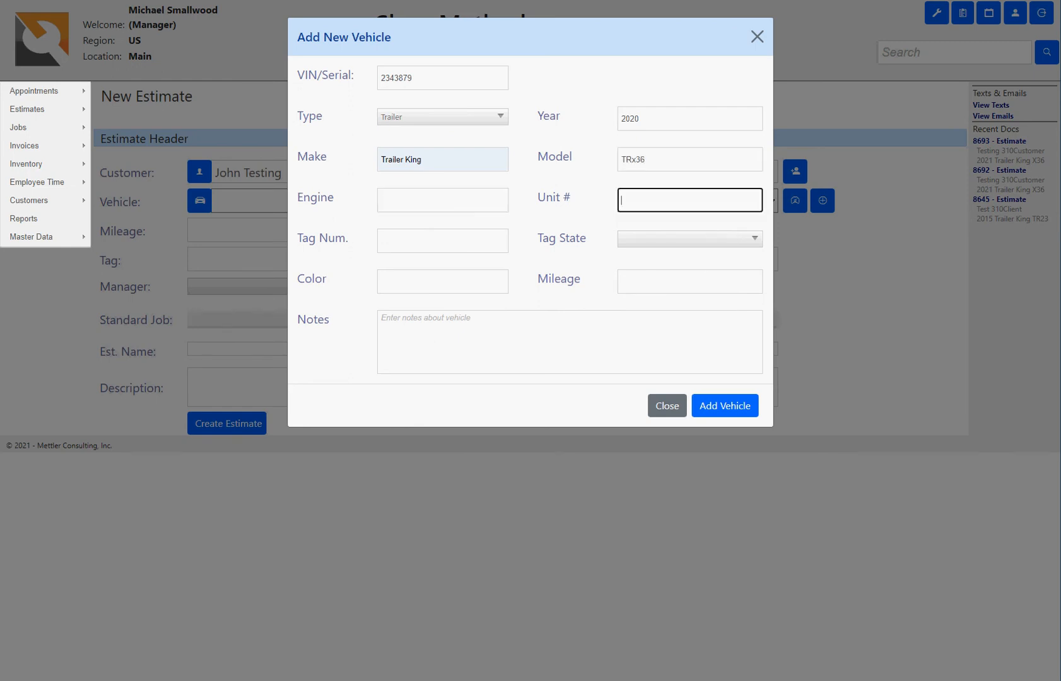
pyautogui.write('#4939')
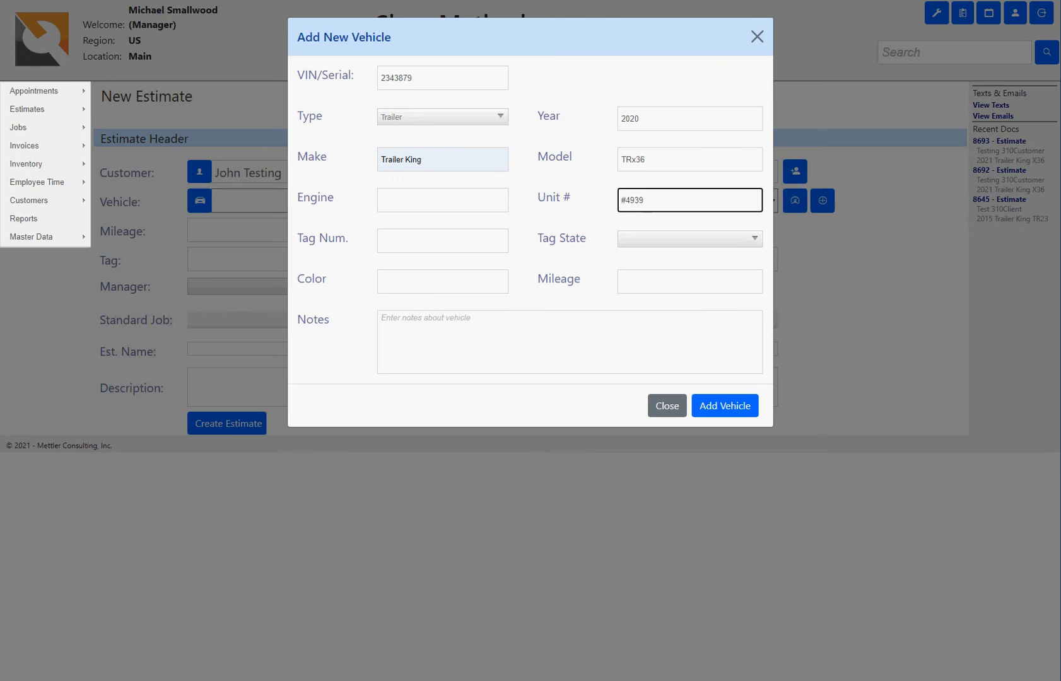
pyautogui.press('Tab')
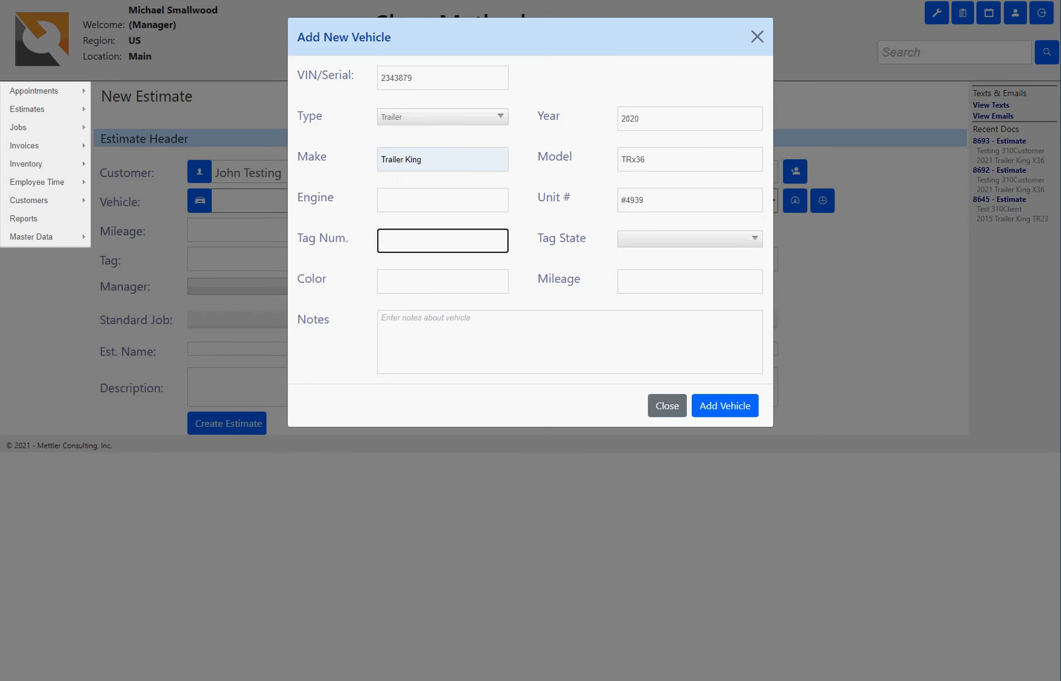
pyautogui.write('546 FFK')
pyautogui.press('Tab')
pyautogui.press('g')
pyautogui.press('Tab')
pyautogui.press('Tab')
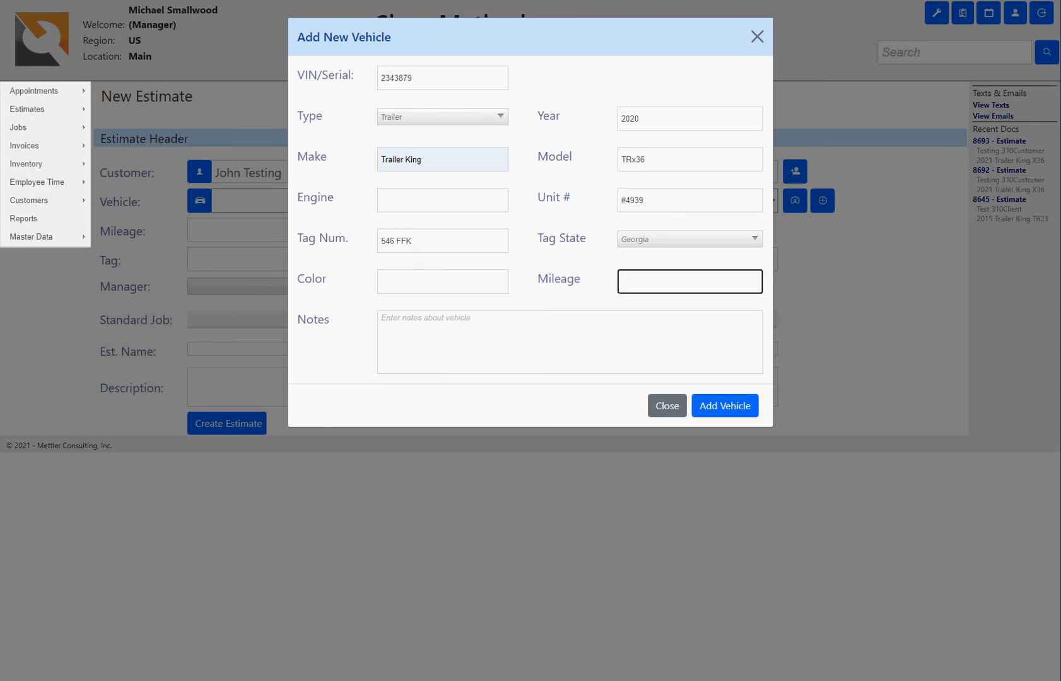
pyautogui.press('Tab')
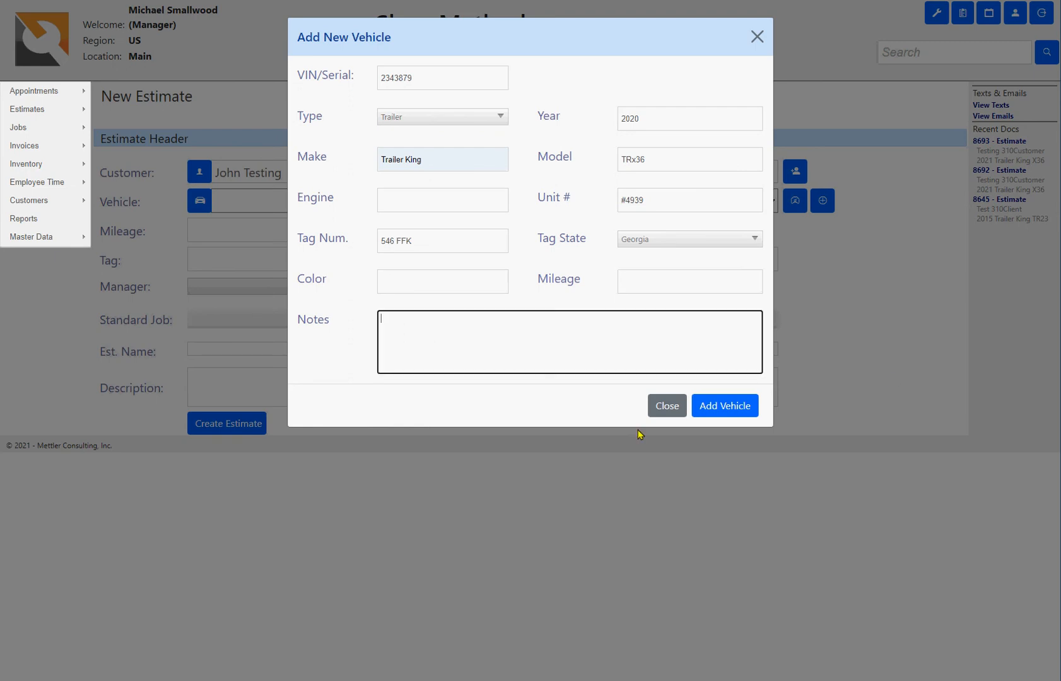
pyautogui.click(723, 415)
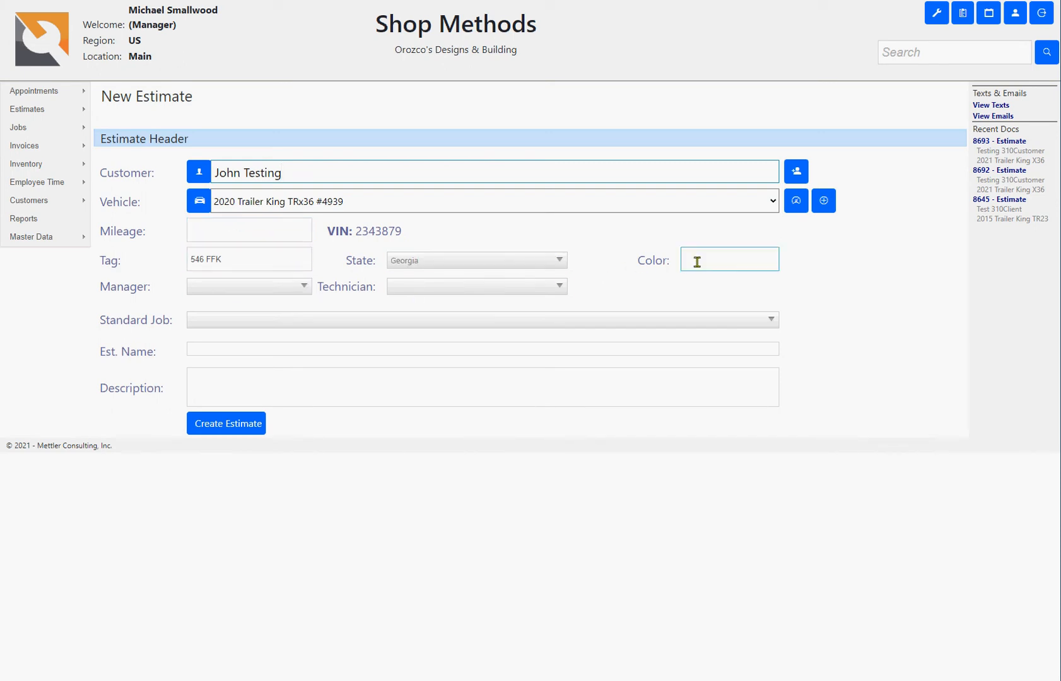
# - Assign the first listed manager and the second listed technician to the estimate
pyautogui.click(228, 291)
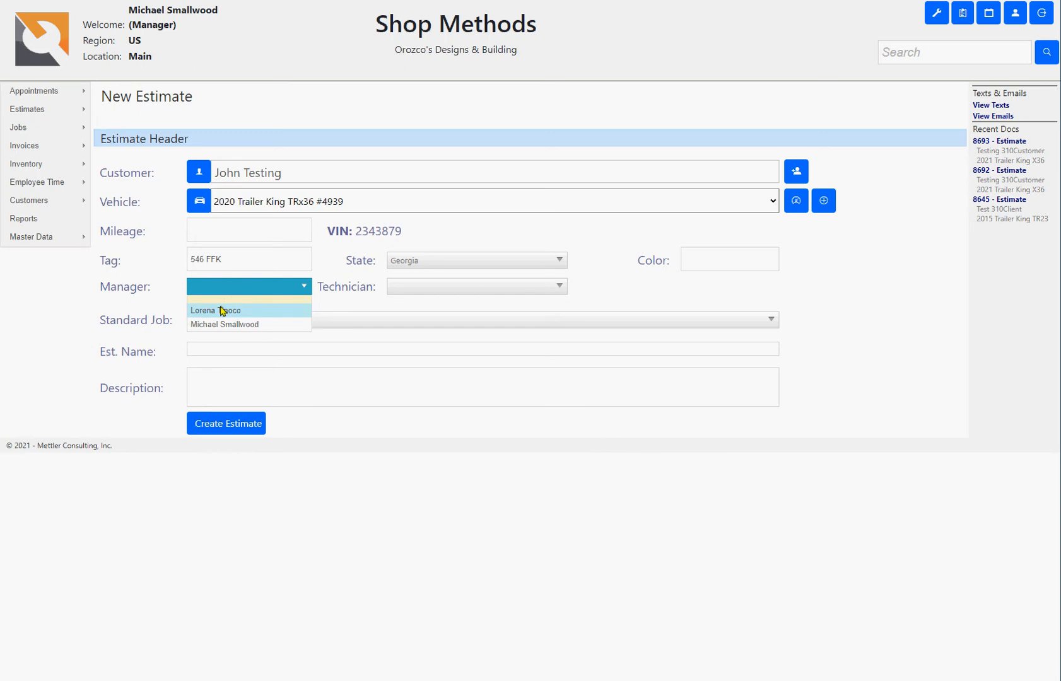
pyautogui.click(417, 291)
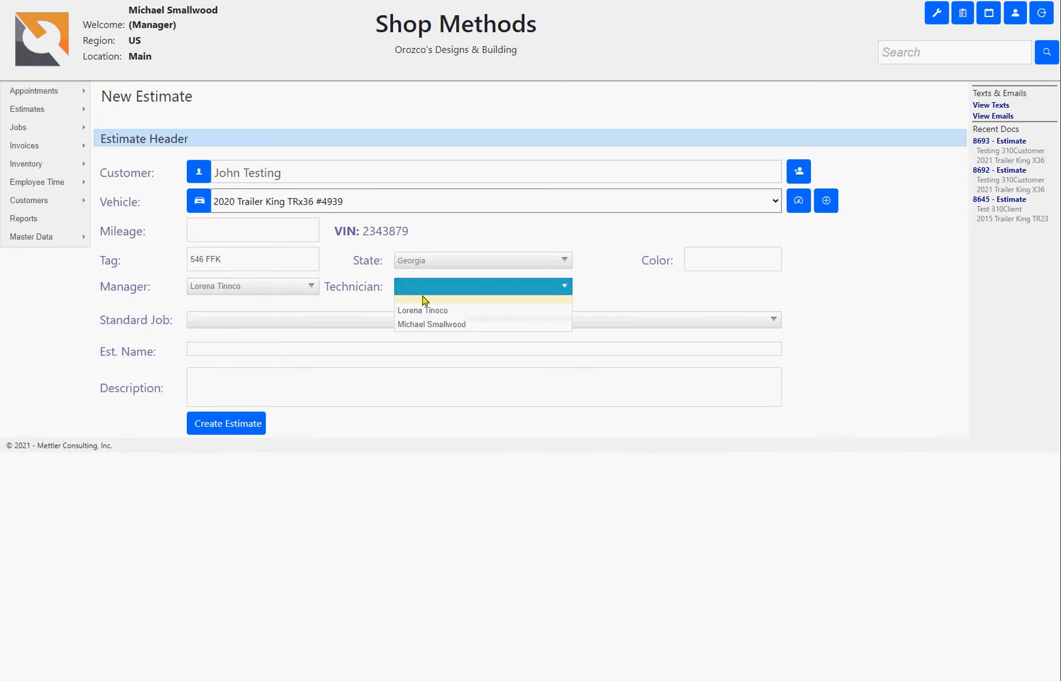
pyautogui.click(429, 327)
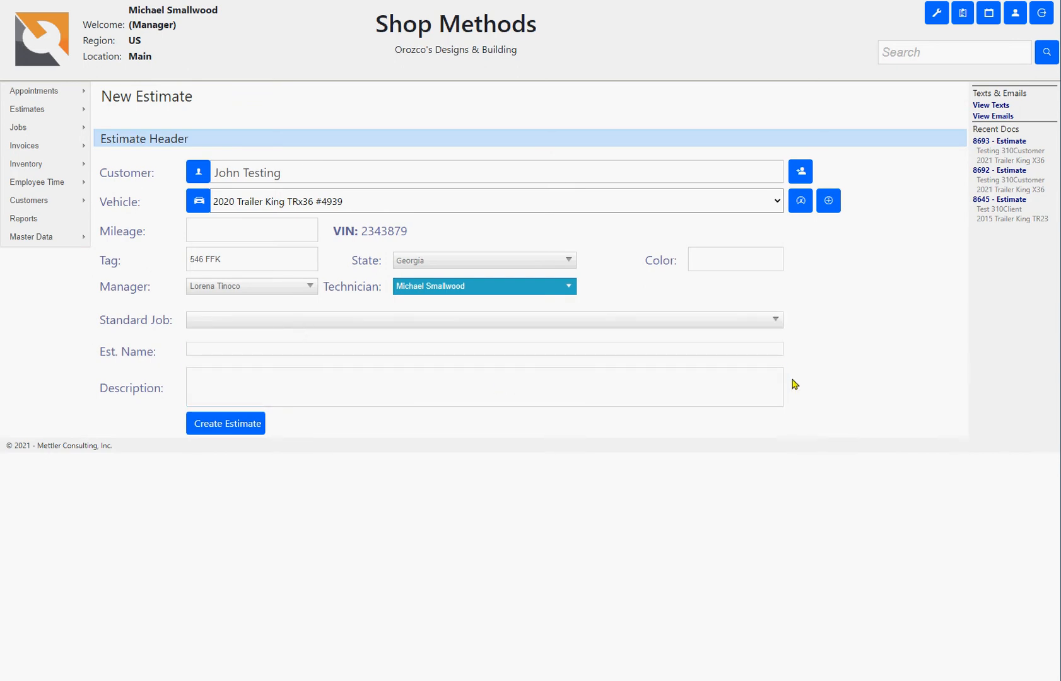
# - Apply the Trailer Kitchen Build Out standard job and extend the estimate name with "for cooking tacos"
pyautogui.click(254, 325)
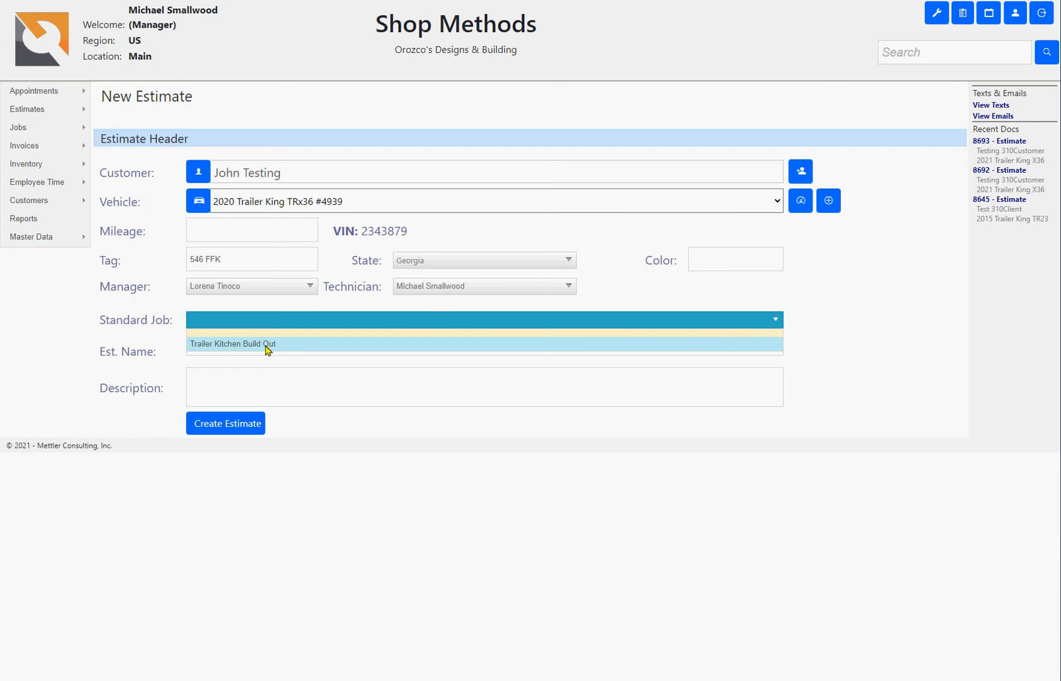
pyautogui.click(267, 349)
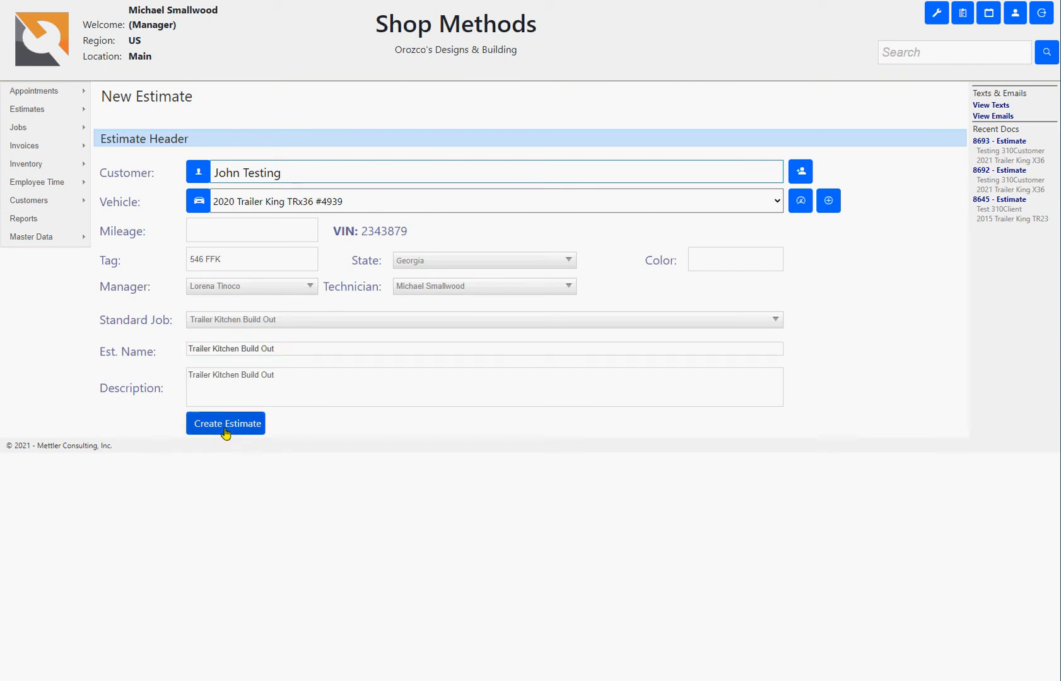
pyautogui.click(279, 348)
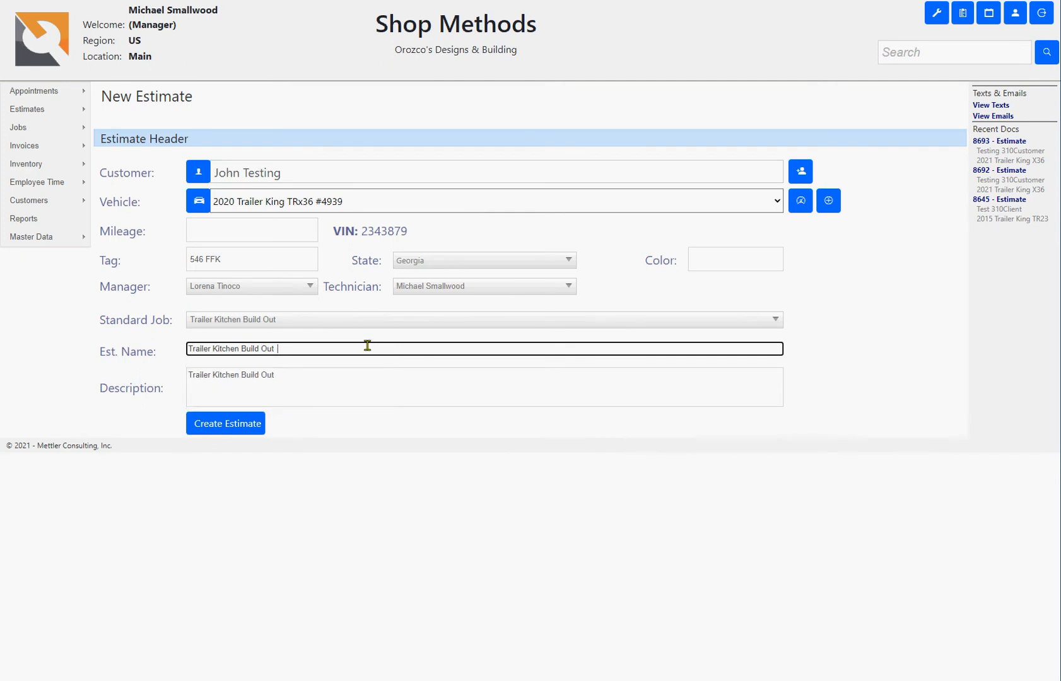
pyautogui.write('for cooking tacos')
# - Replace the description with a copy of the estimate name followed by "that are great to eat...", and create the estimate
pyautogui.press('Tab')
pyautogui.hotkey('shift', 'Tab')
pyautogui.hotkey('ctrl', 'c')
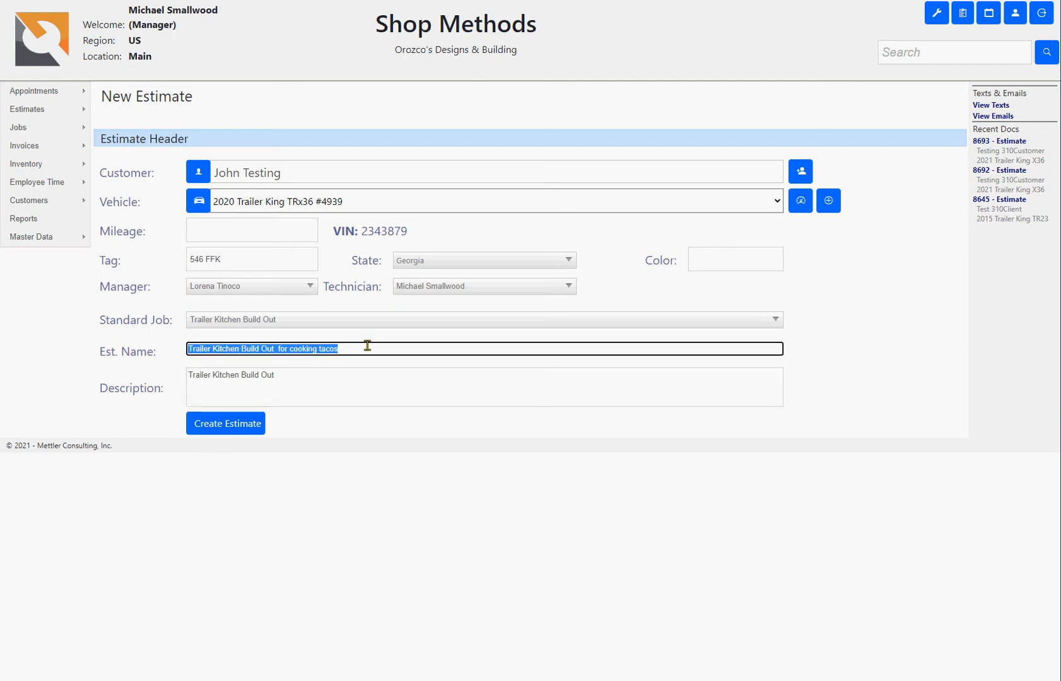
pyautogui.press('Tab')
pyautogui.hotkey('ctrl', 'a')
pyautogui.hotkey('ctrl', 'v')
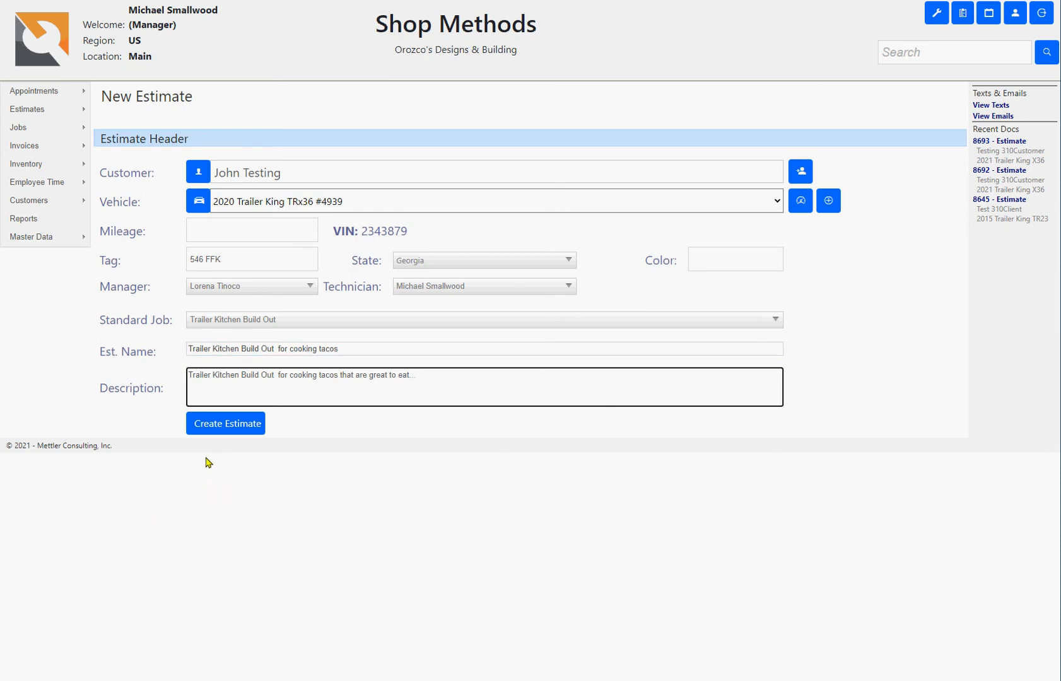
pyautogui.click(217, 429)
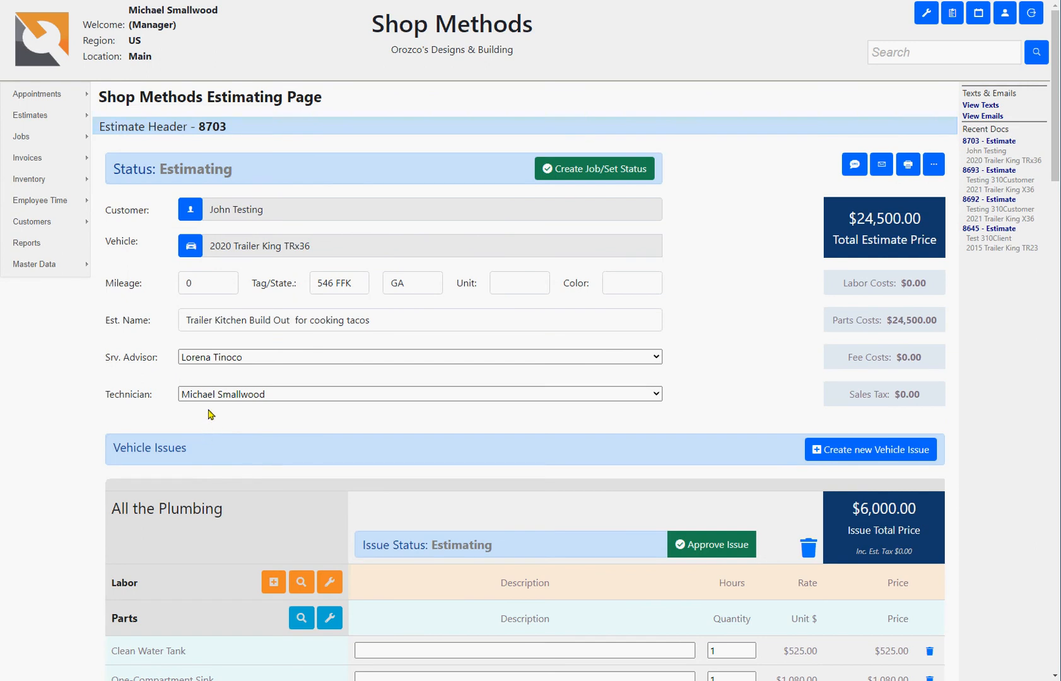
# - Review the new estimate's header and its issues for plumbing, electric, propane, and floors and walls, down to the notes and uploaded files
pyautogui.moveTo(189, 455); pyautogui.dragTo(75, 462)
pyautogui.click(77, 462)
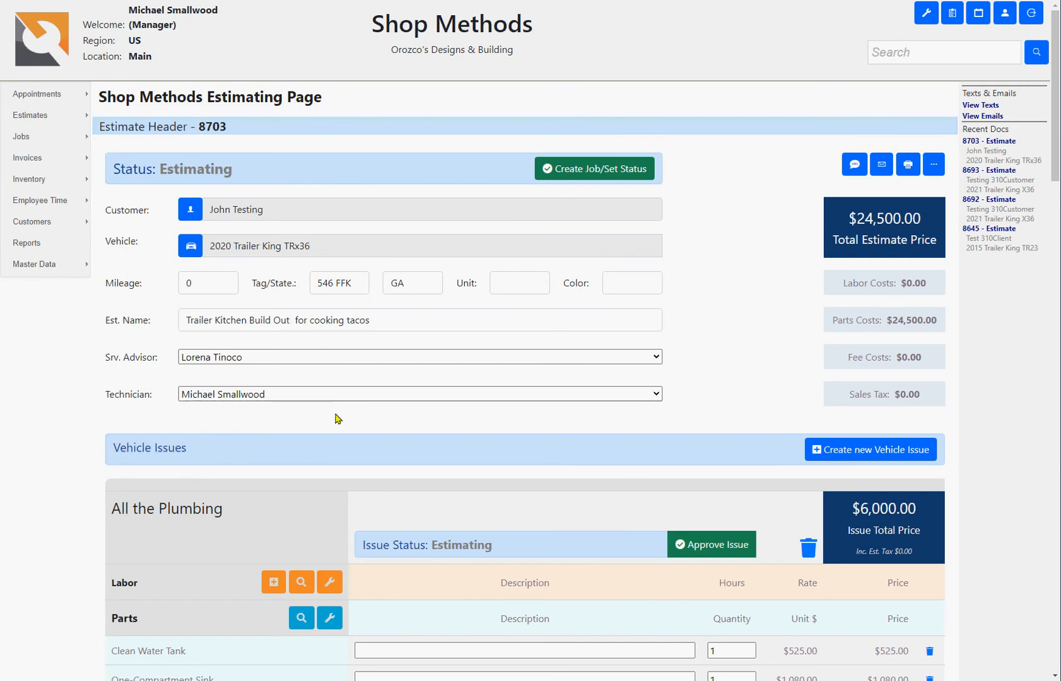
pyautogui.scroll(-5, 317, 438)
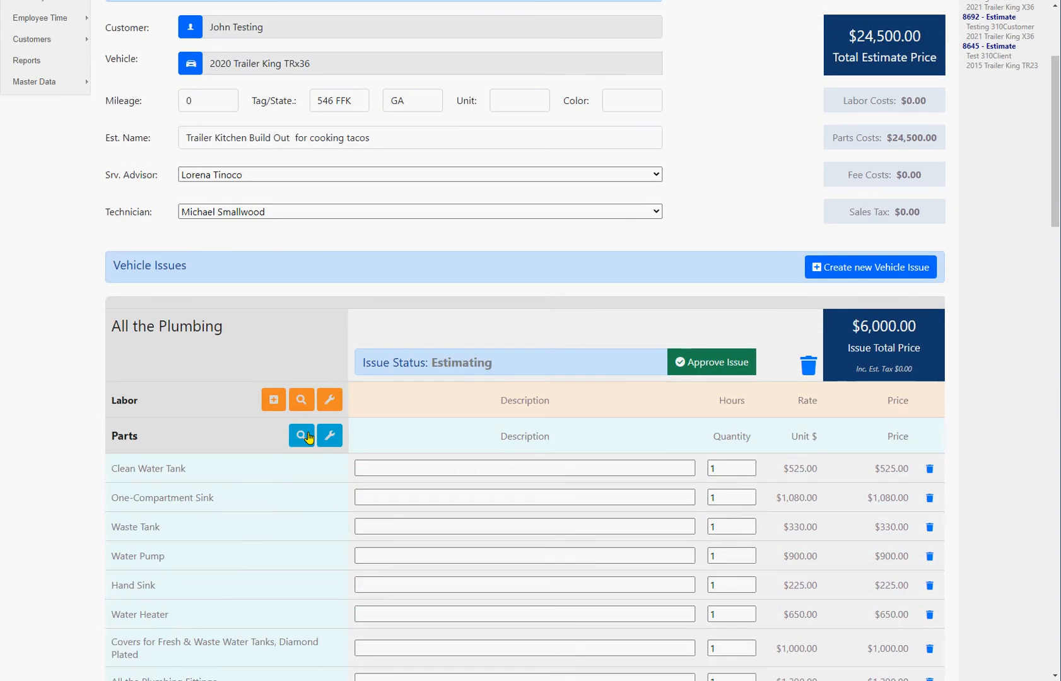
pyautogui.scroll(-1, 304, 438)
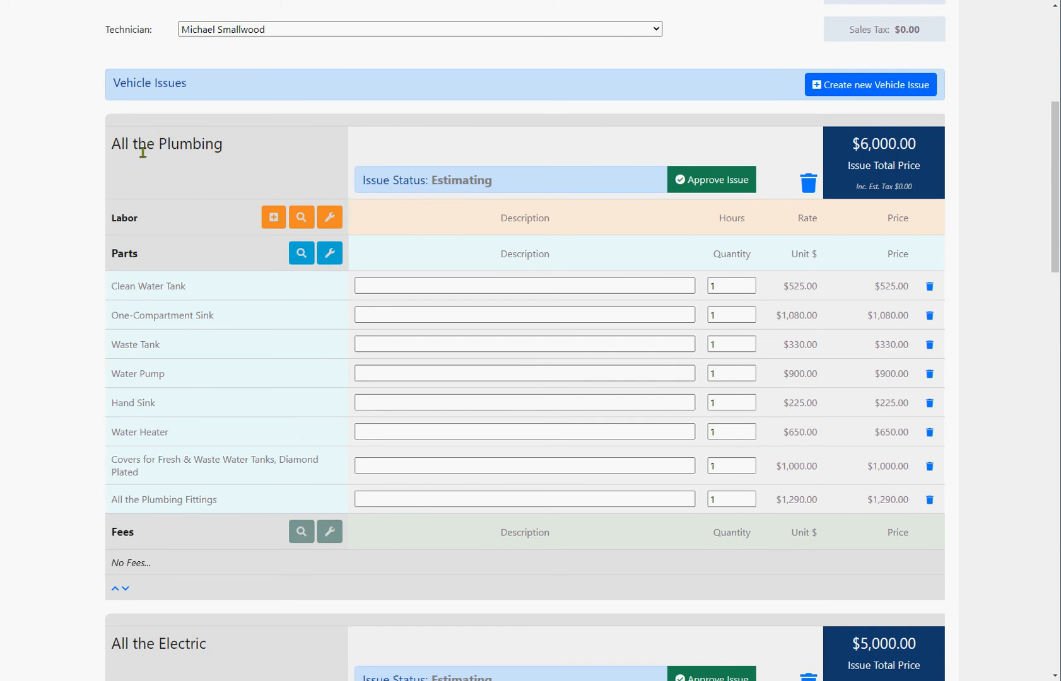
pyautogui.scroll(-8, 215, 274)
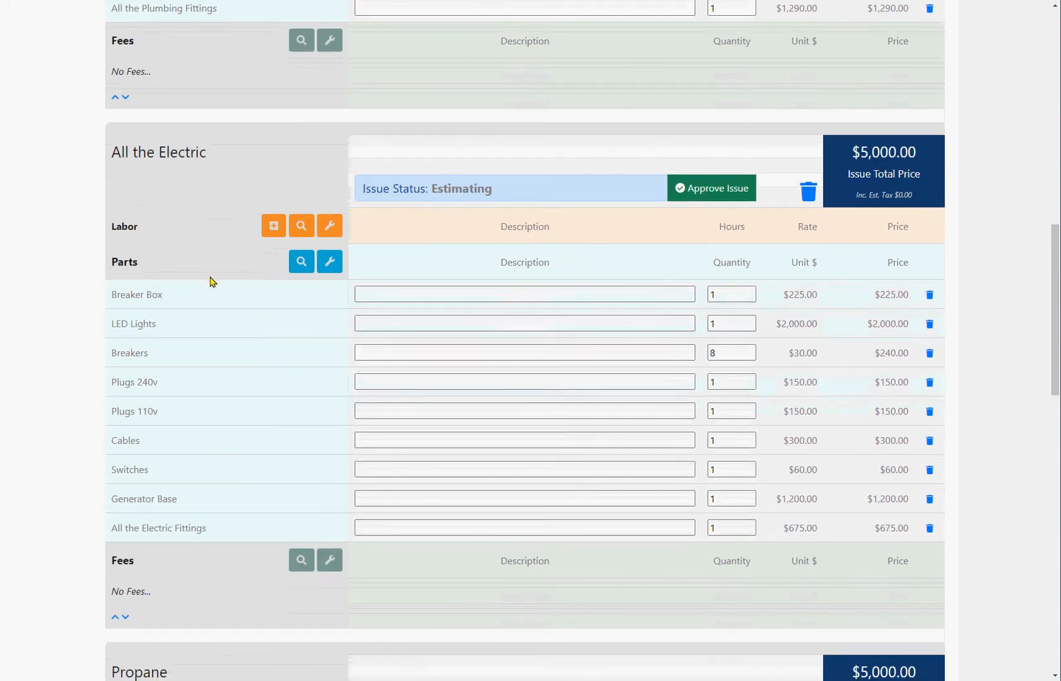
pyautogui.scroll(-10, 211, 282)
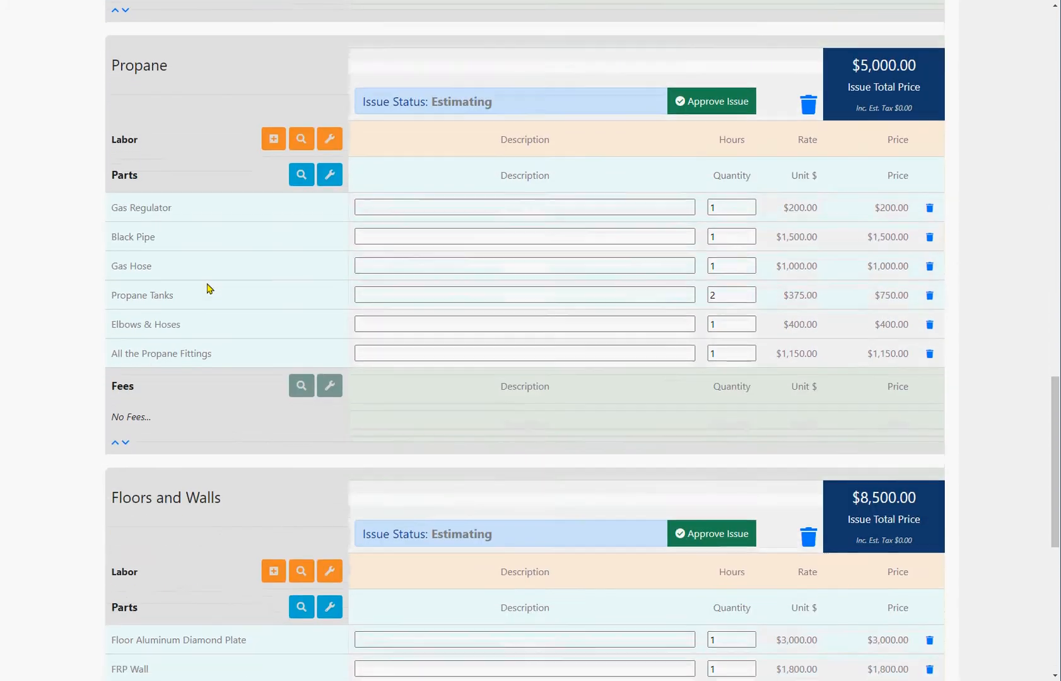
pyautogui.scroll(-8, 210, 288)
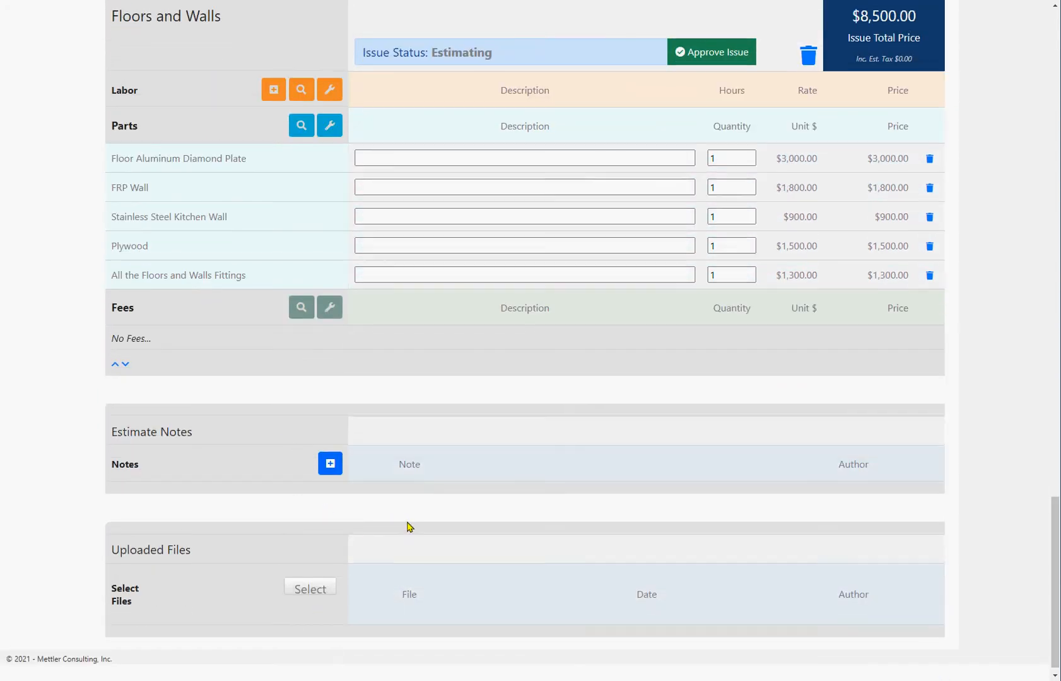
pyautogui.scroll(10, 407, 527)
pyautogui.scroll(12, 407, 527)
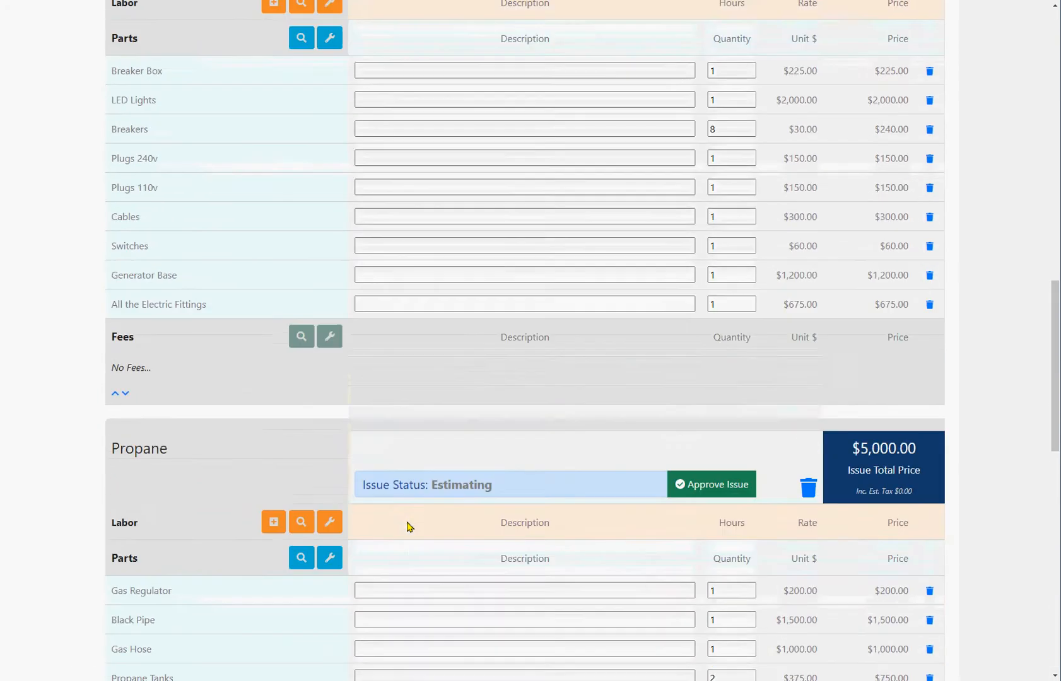
pyautogui.scroll(9, 407, 528)
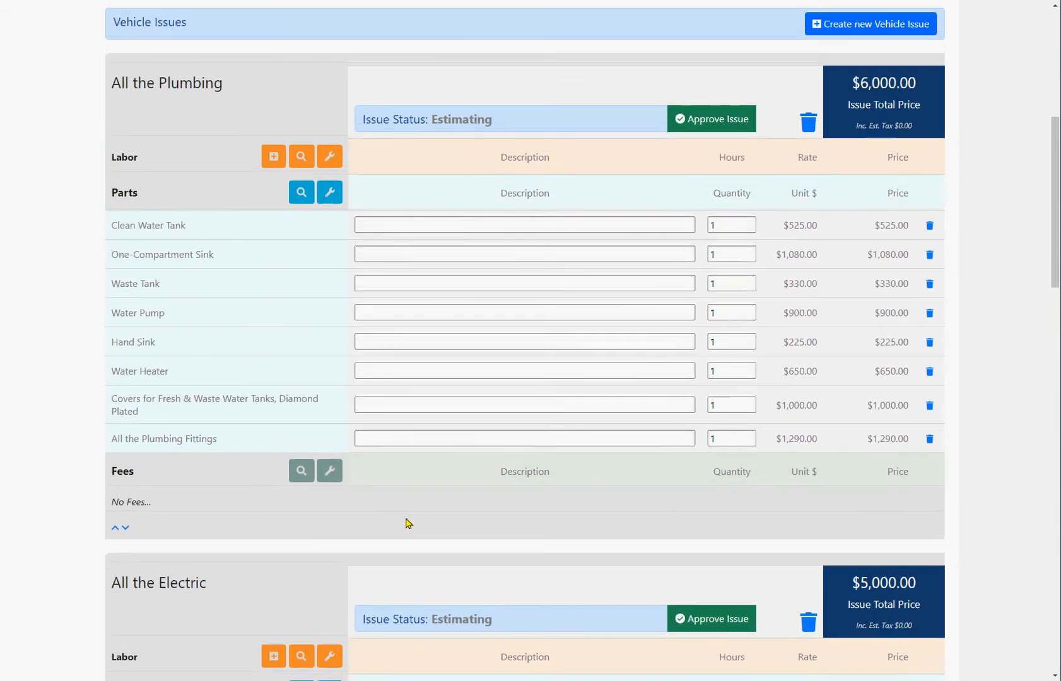
pyautogui.scroll(-3, 406, 524)
pyautogui.scroll(-3, 407, 523)
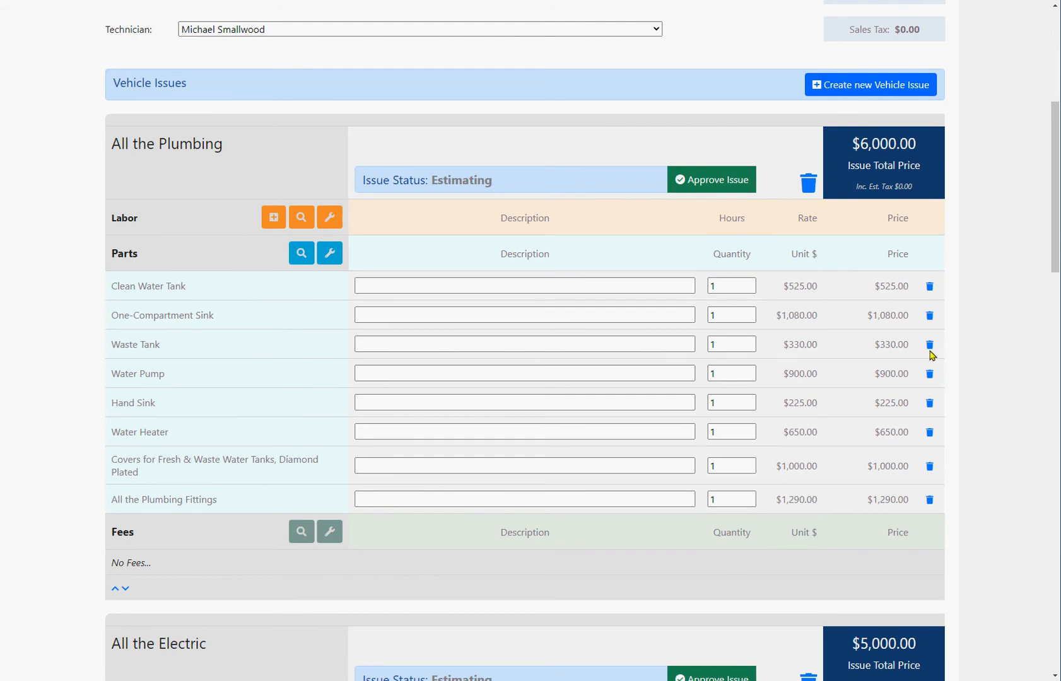
# - In the All the Plumbing issue, describe the Waste Tank as "need two" with quantity 2, and delete the Water Pump part
pyautogui.click(384, 349)
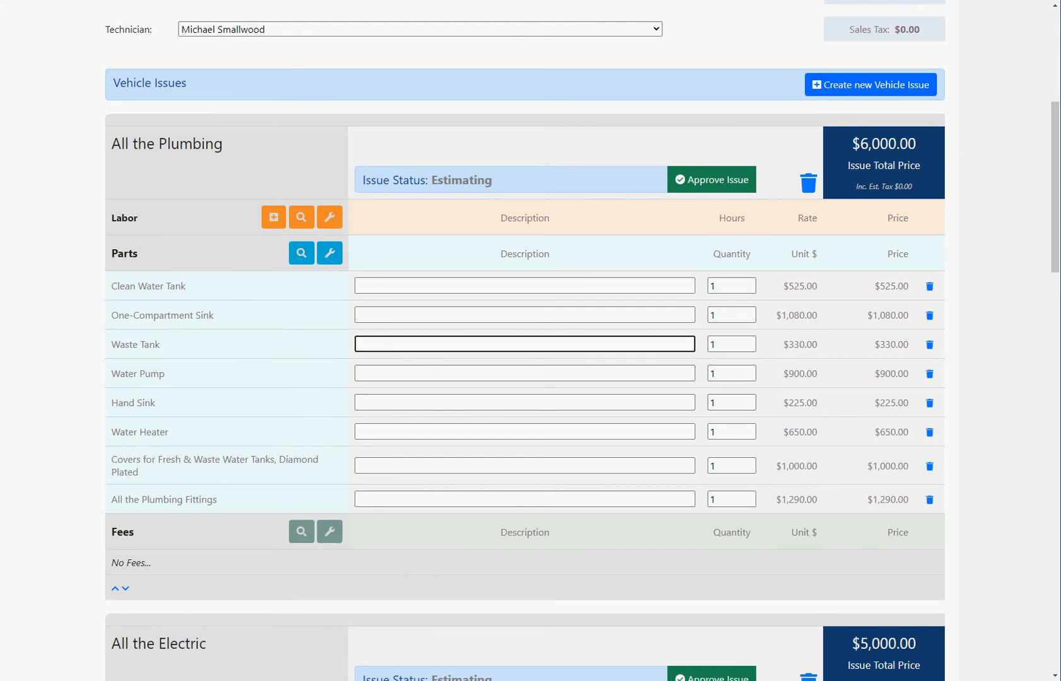
pyautogui.press('Tab')
pyautogui.hotkey('shift', 'Tab')
pyautogui.press('Tab')
pyautogui.press('Tab')
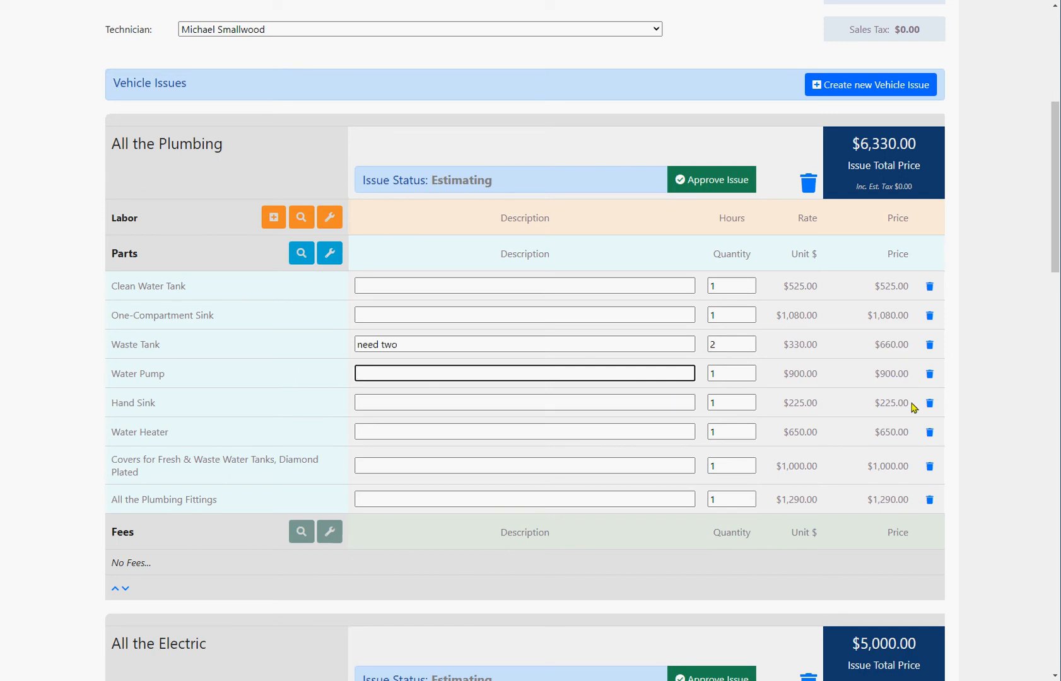
pyautogui.click(929, 376)
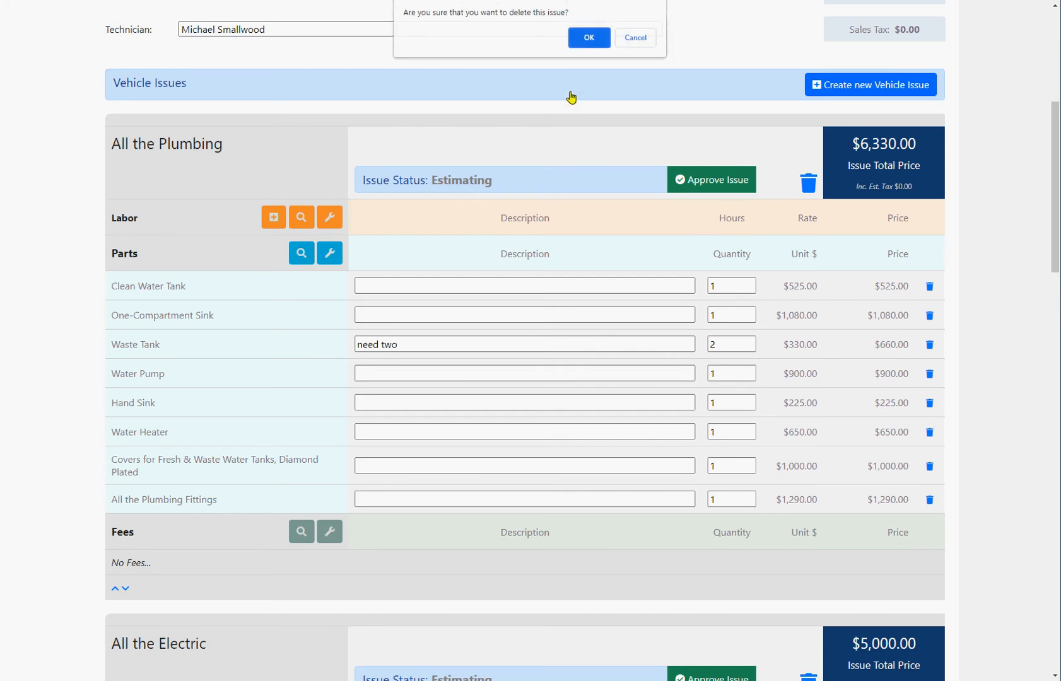
pyautogui.click(588, 38)
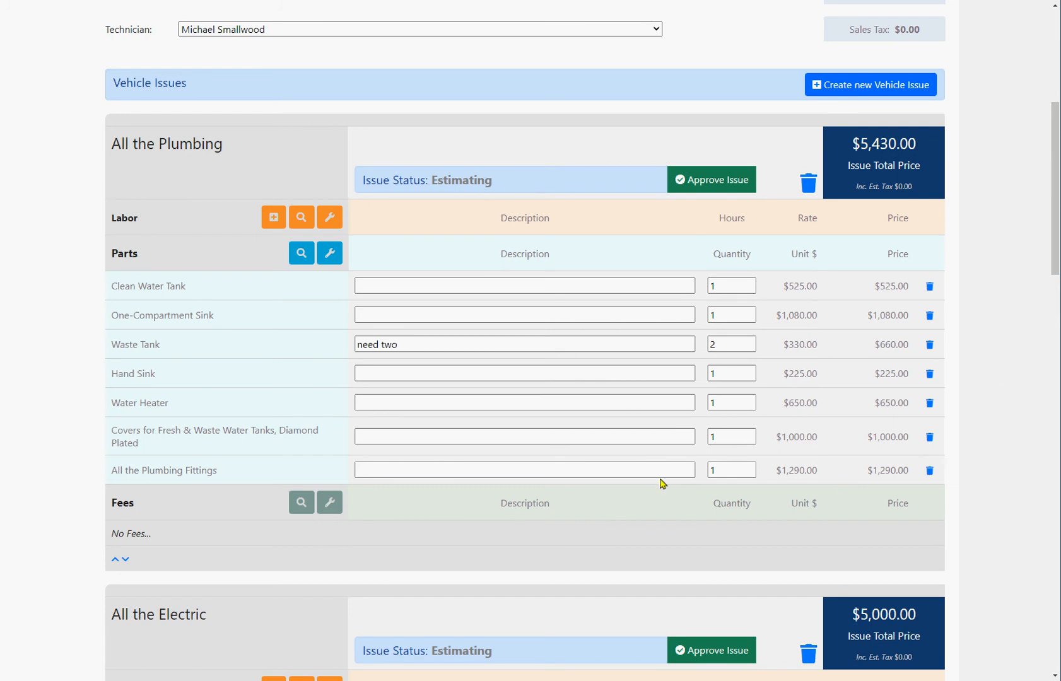
# - Create a new vehicle issue described as Kitchen Equipment, without choosing a standard job
pyautogui.scroll(3, 773, 366)
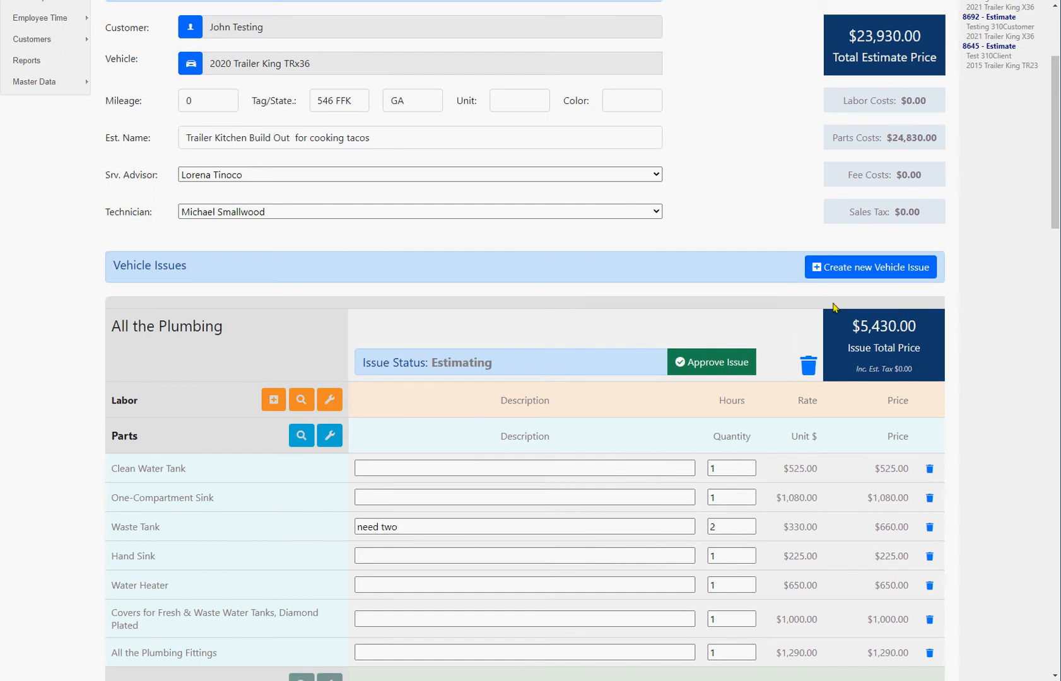
pyautogui.click(851, 268)
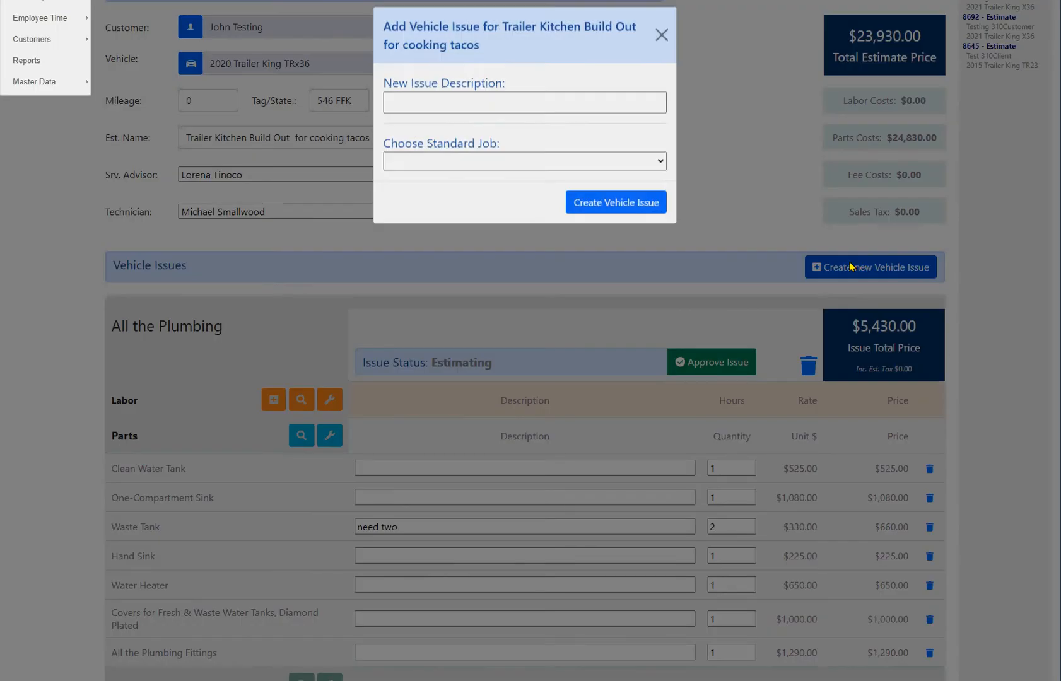
pyautogui.click(422, 111)
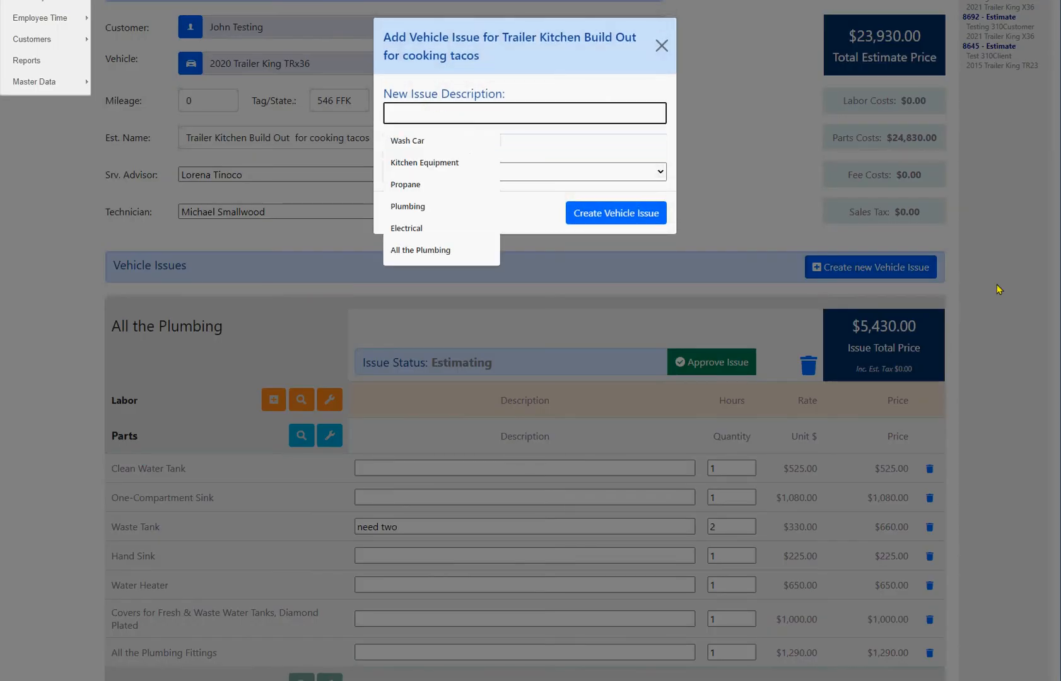
pyautogui.write('Kitc')
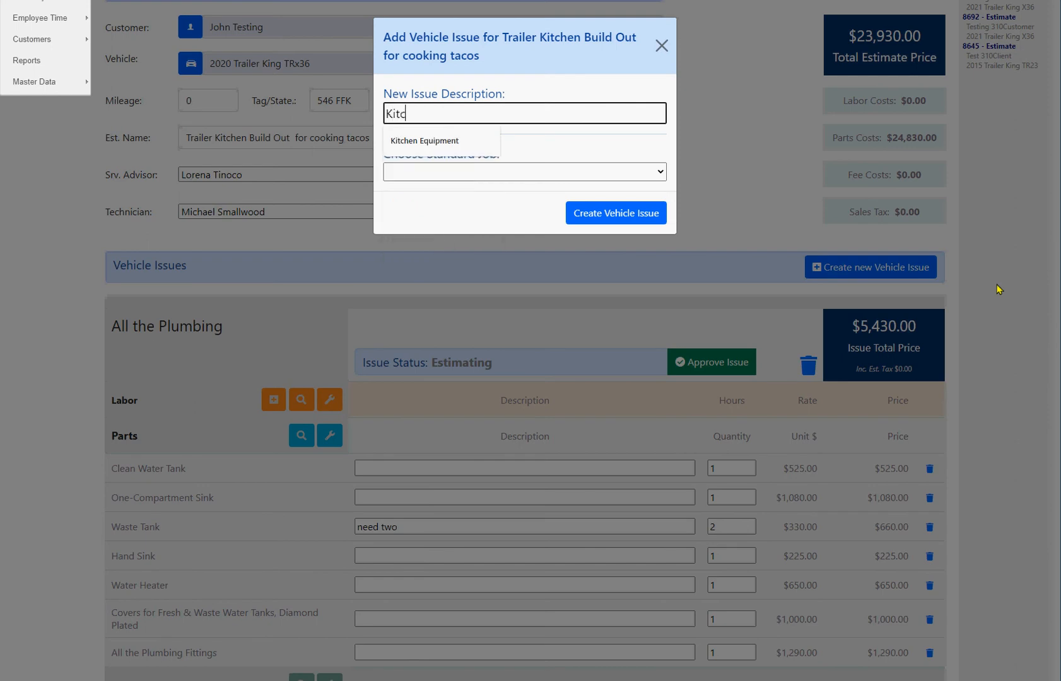
pyautogui.press('Down')
pyautogui.press('Tab')
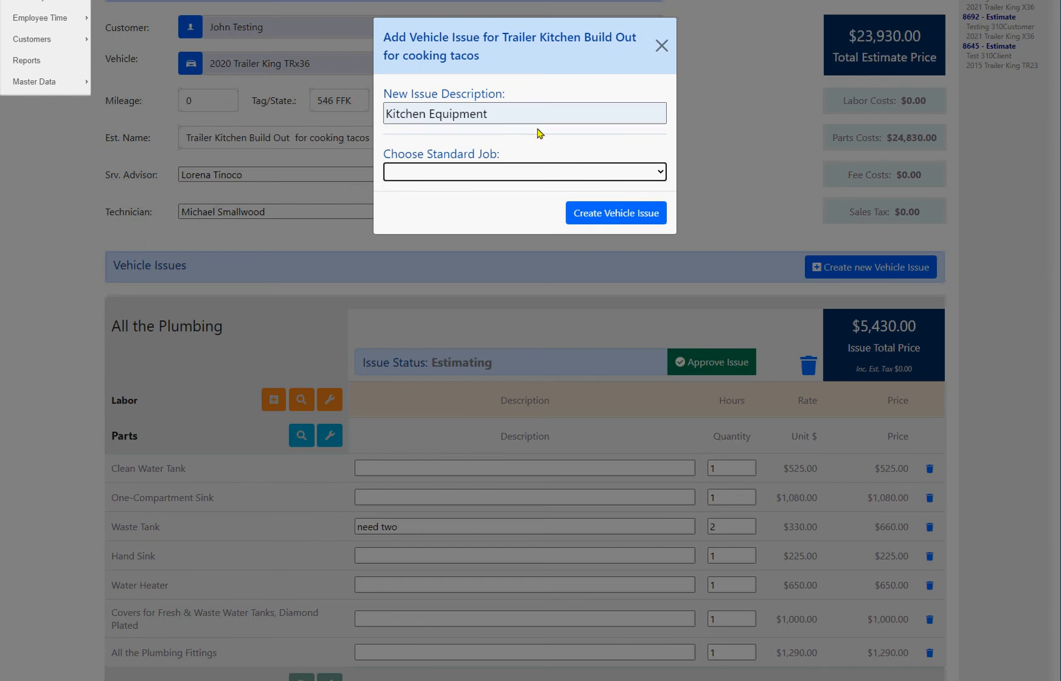
pyautogui.click(509, 112)
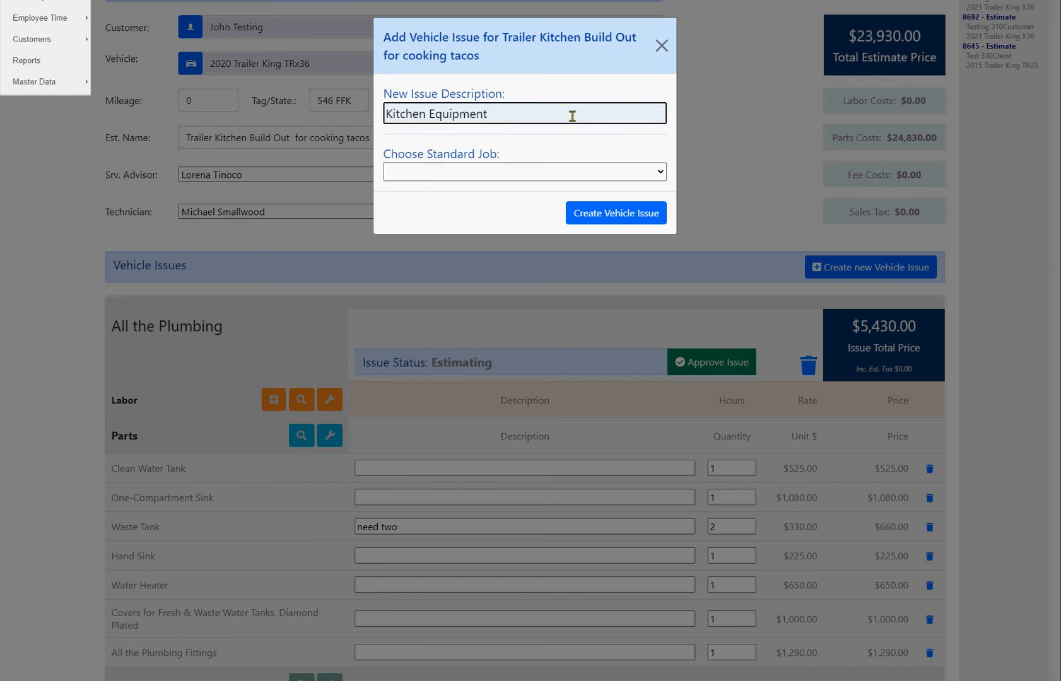
pyautogui.click(599, 213)
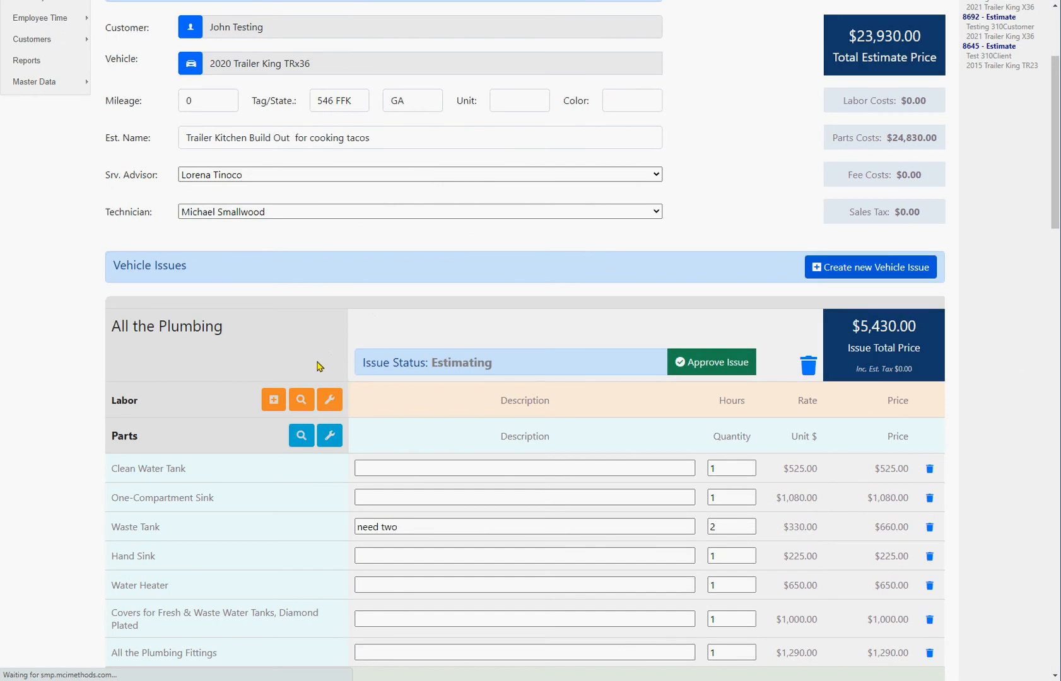
# - Move the Kitchen Equipment issue up to first place in the vehicle issues, above All the Plumbing
pyautogui.scroll(-3, 212, 465)
pyautogui.scroll(-20, 212, 464)
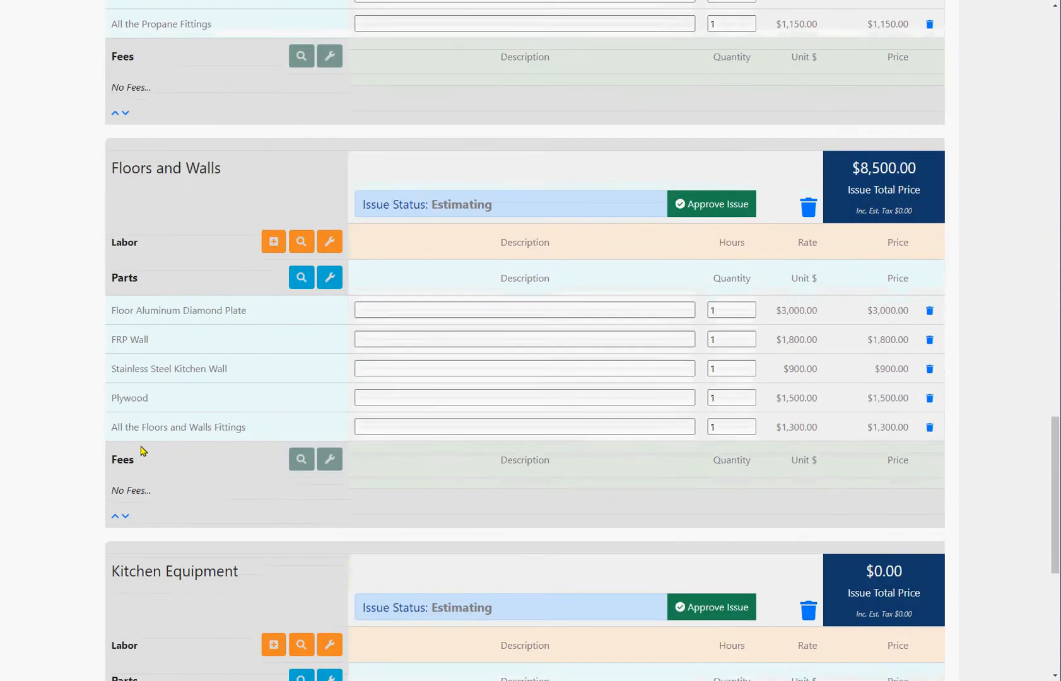
pyautogui.scroll(-7, 145, 449)
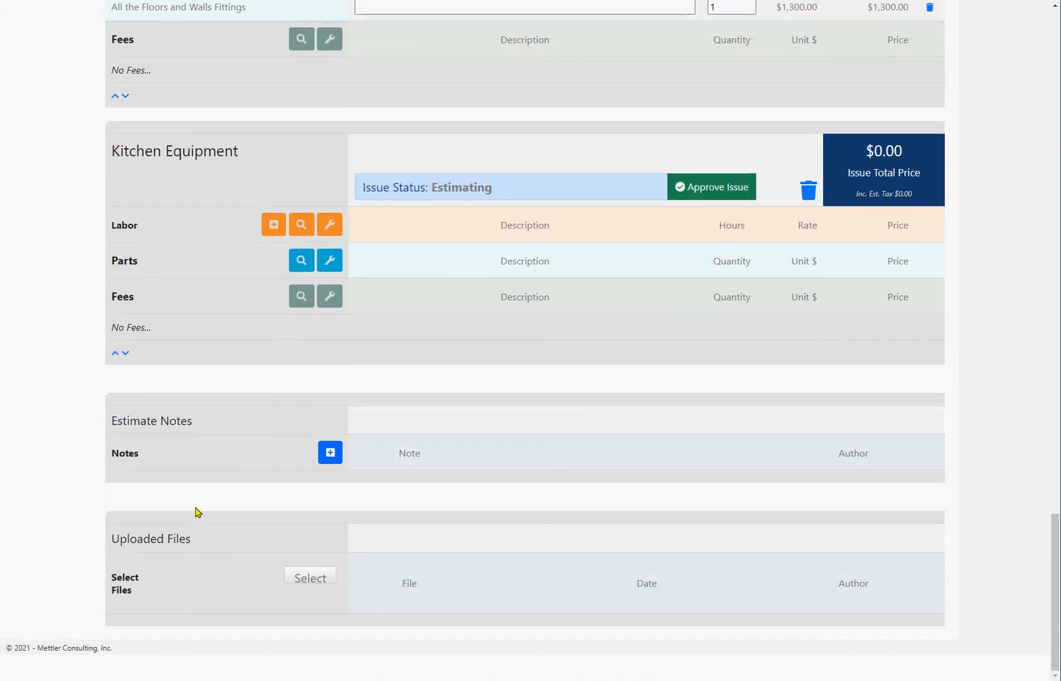
pyautogui.click(115, 355)
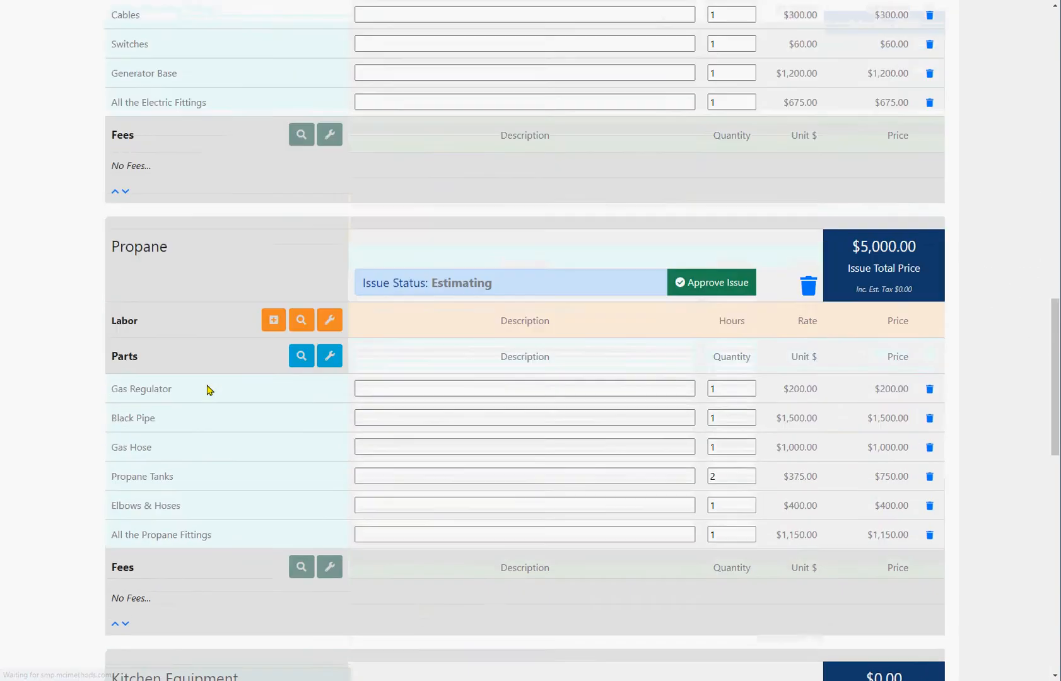
pyautogui.scroll(2, 140, 234)
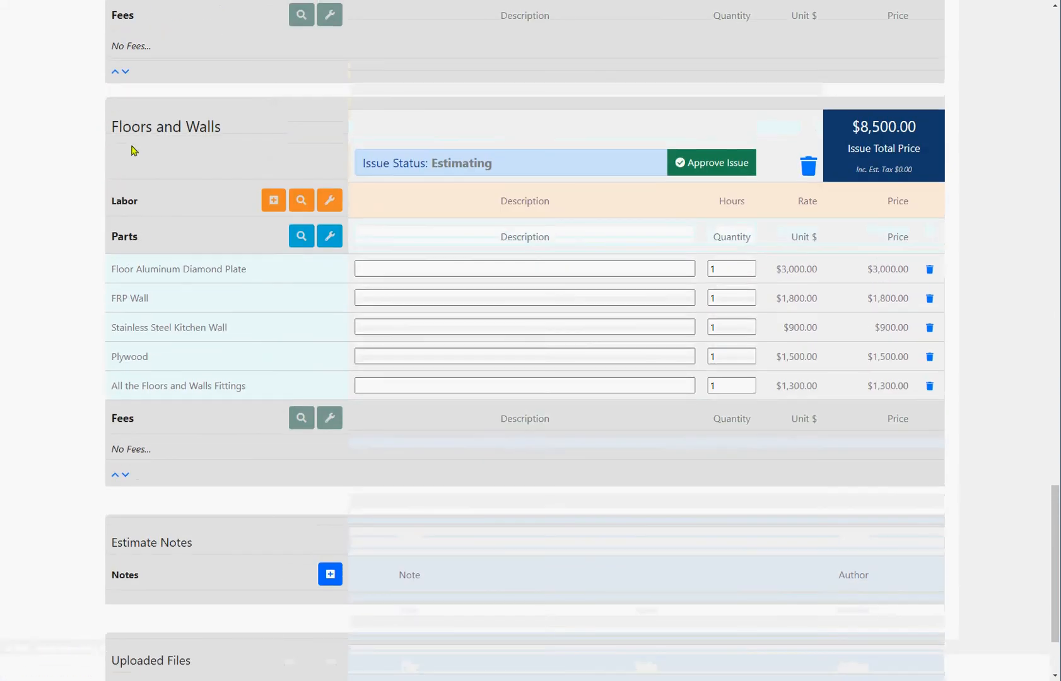
pyautogui.scroll(4, 121, 113)
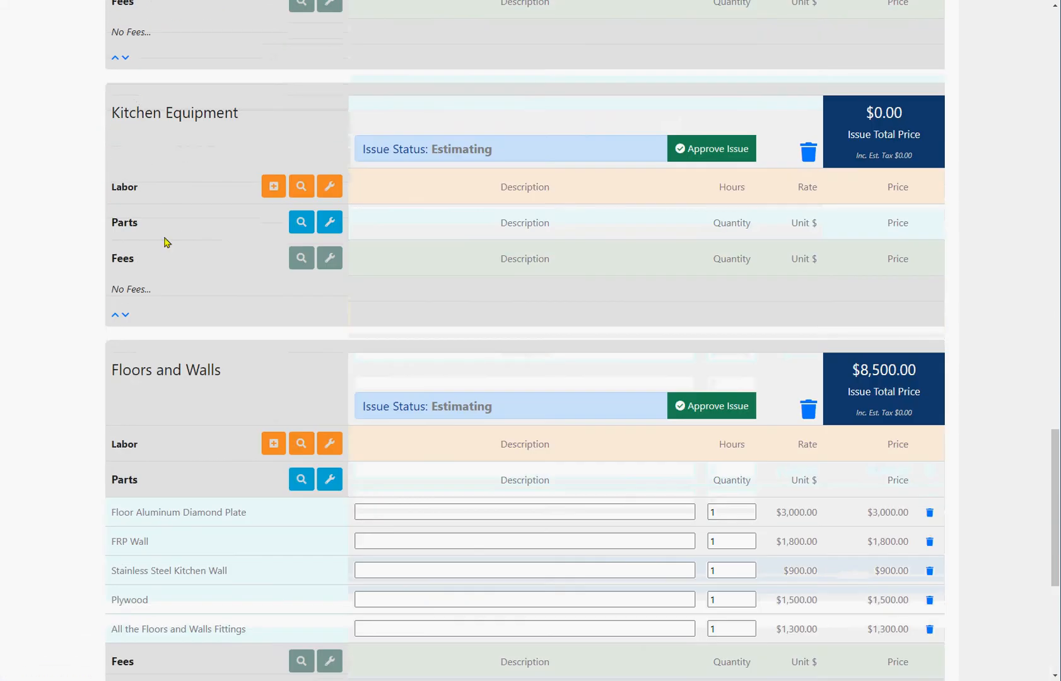
pyautogui.click(115, 314)
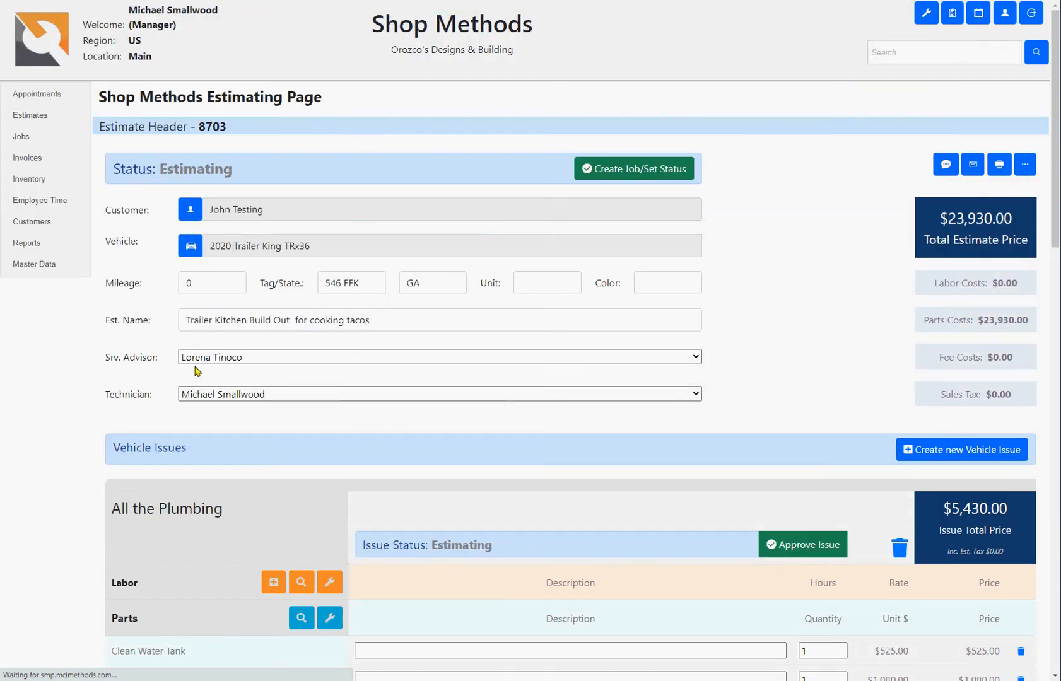
pyautogui.scroll(9, 197, 371)
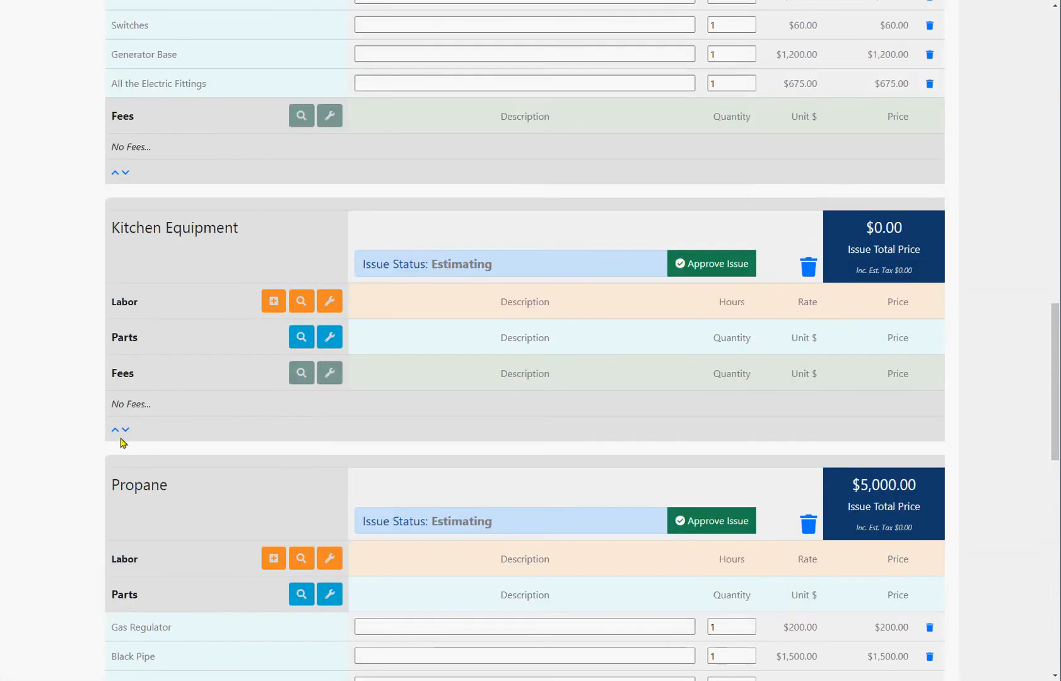
pyautogui.click(115, 430)
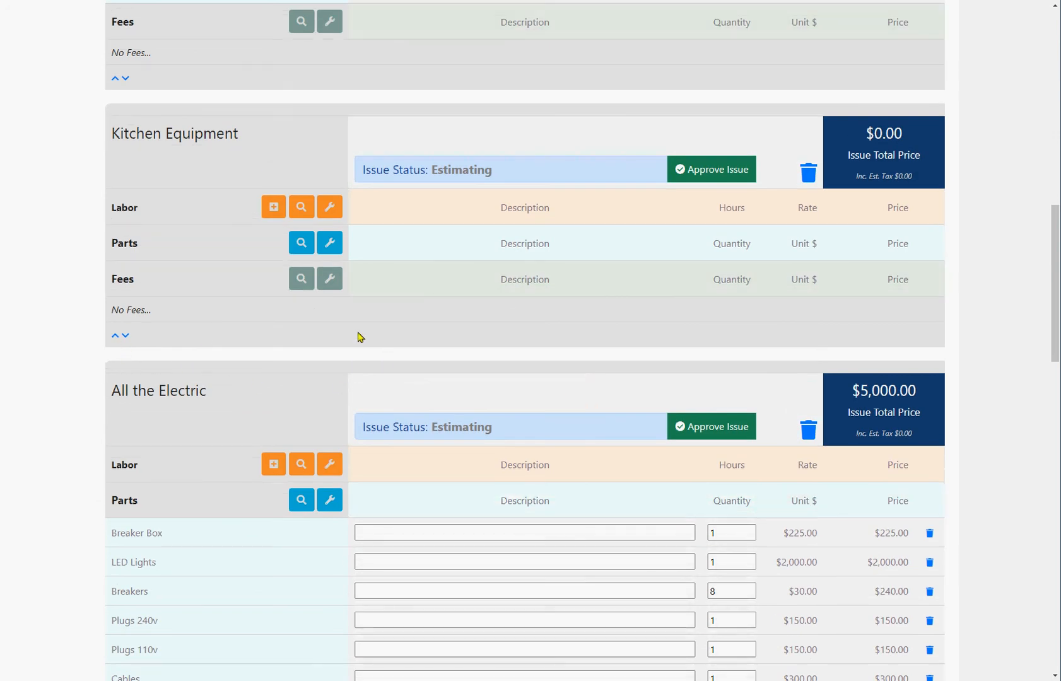
pyautogui.scroll(-14, 307, 326)
pyautogui.scroll(3, 308, 325)
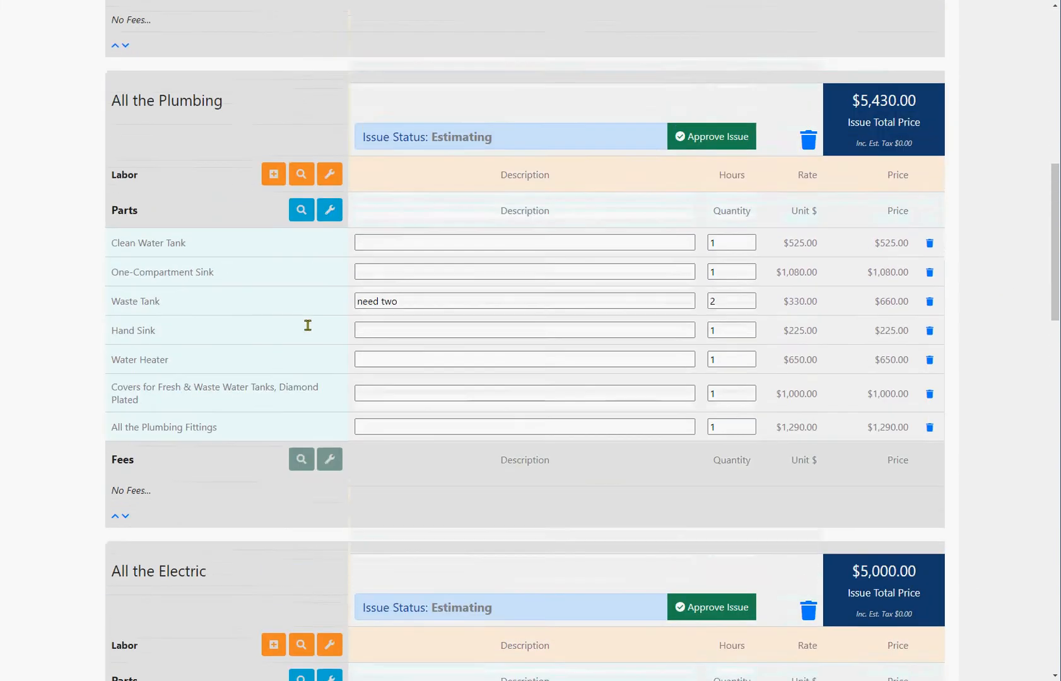
# - Add base labor described as "Kitchen Build Out" with 108 hours to the Kitchen Equipment issue
pyautogui.scroll(6, 308, 325)
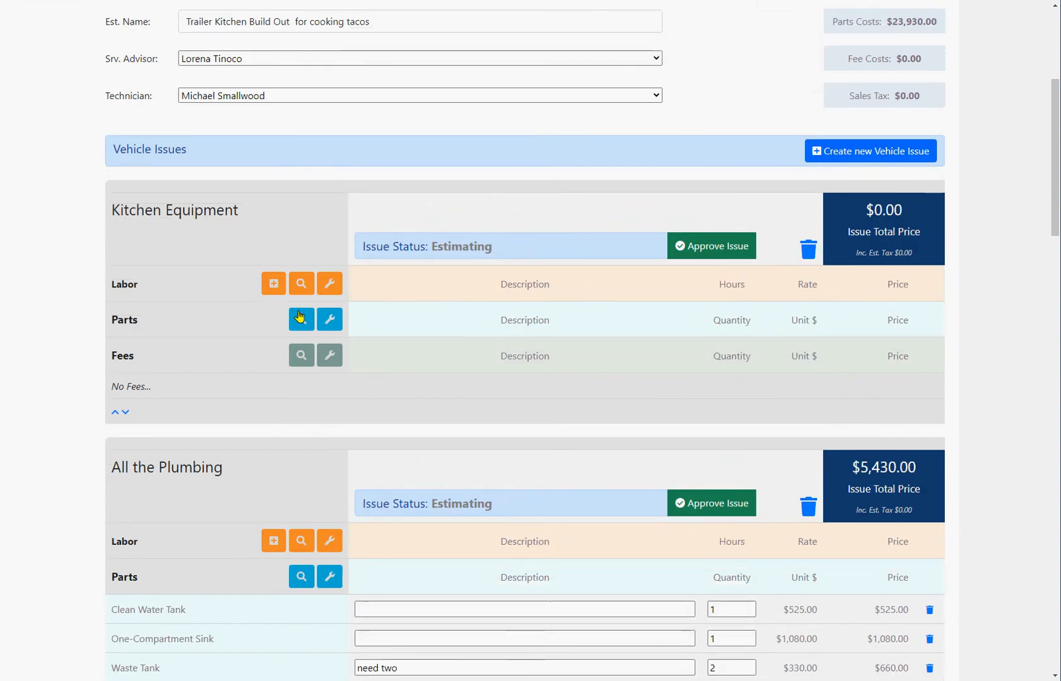
pyautogui.click(273, 284)
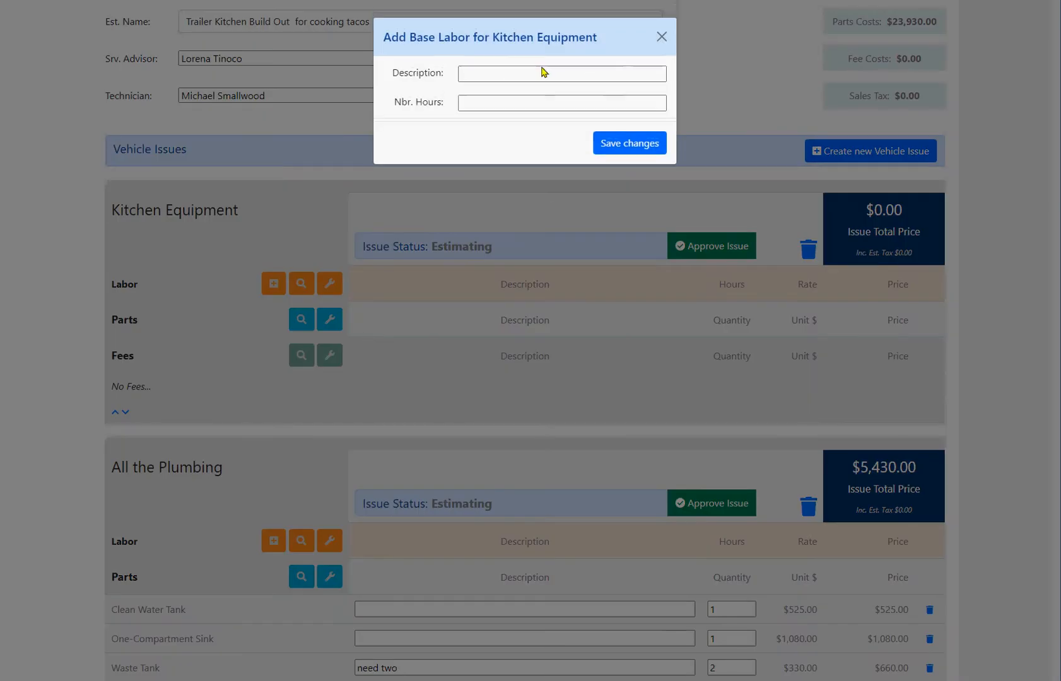
pyautogui.click(524, 72)
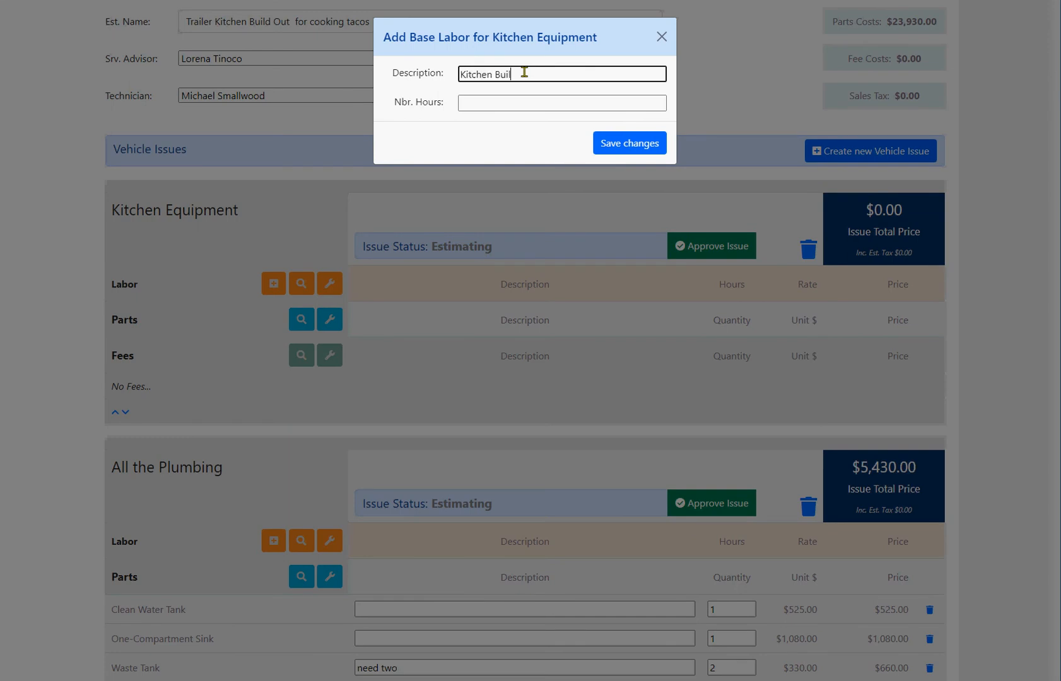
pyautogui.write('Kitchen Build Out')
pyautogui.press('Tab')
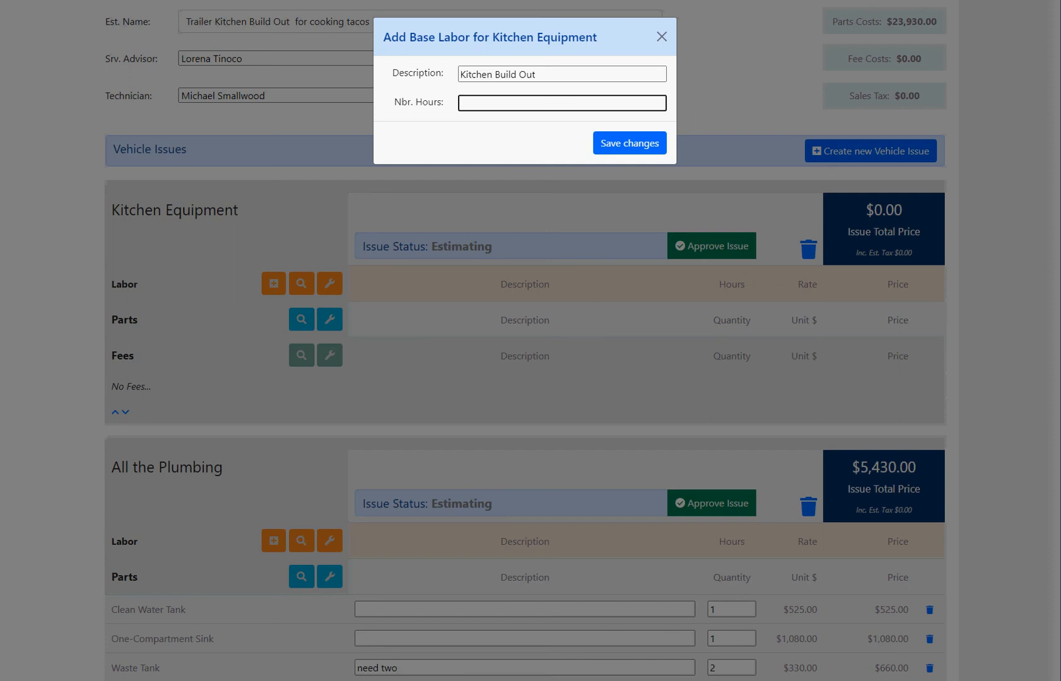
pyautogui.click(631, 144)
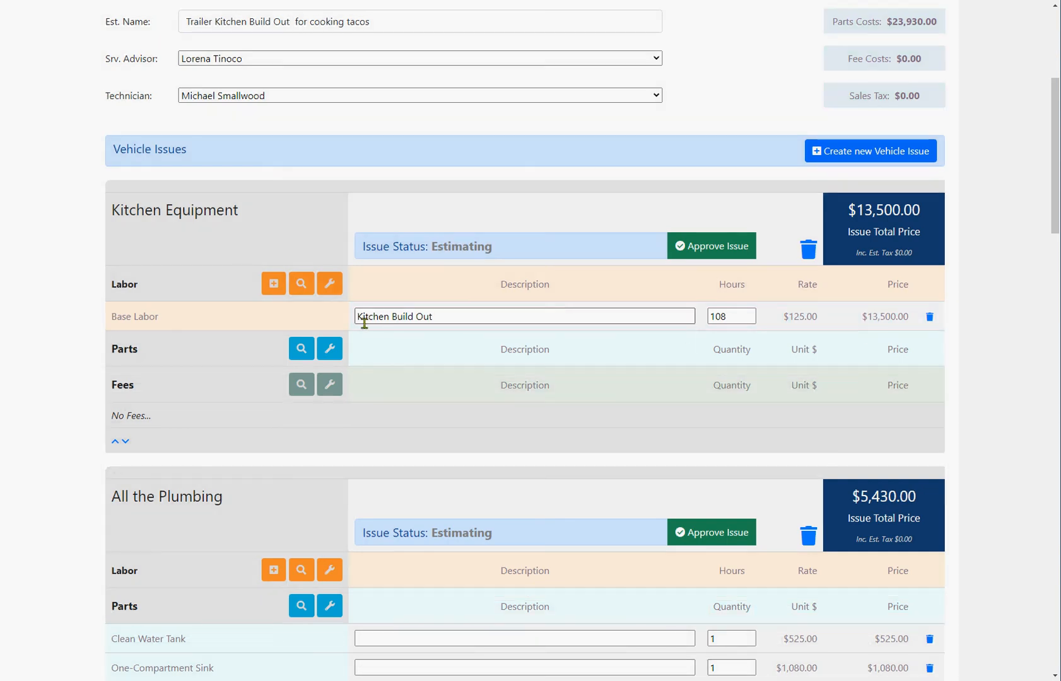
# - Find parts matching "steam" and add the Eagle Group HT2 Liquid Propane Steam Table to the Kitchen Equipment issue
pyautogui.click(302, 353)
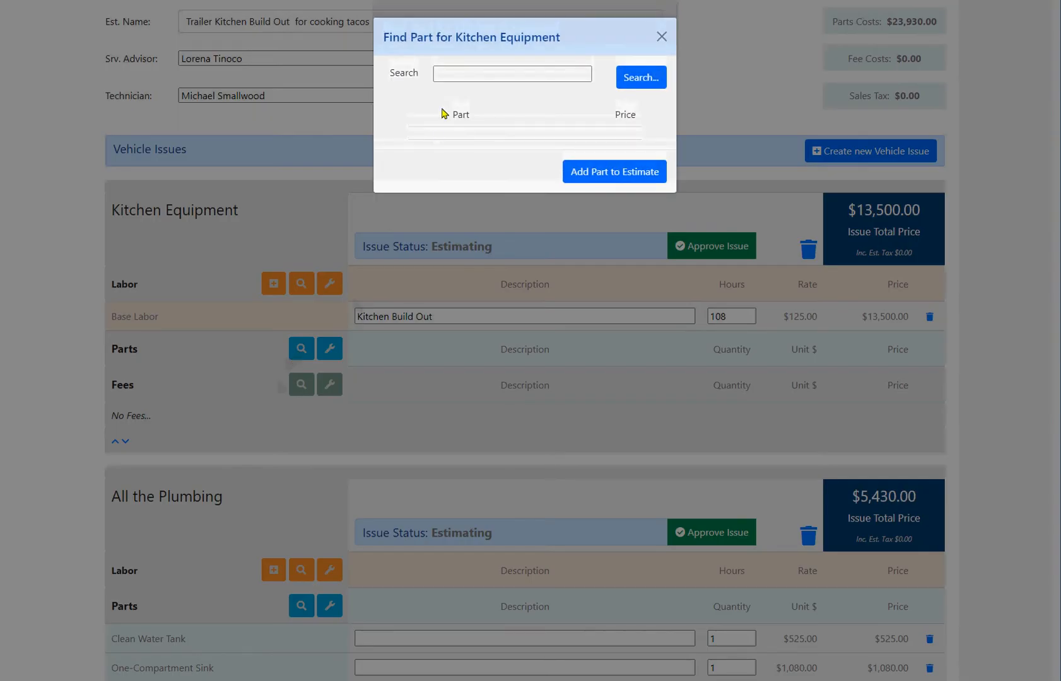
pyautogui.click(452, 73)
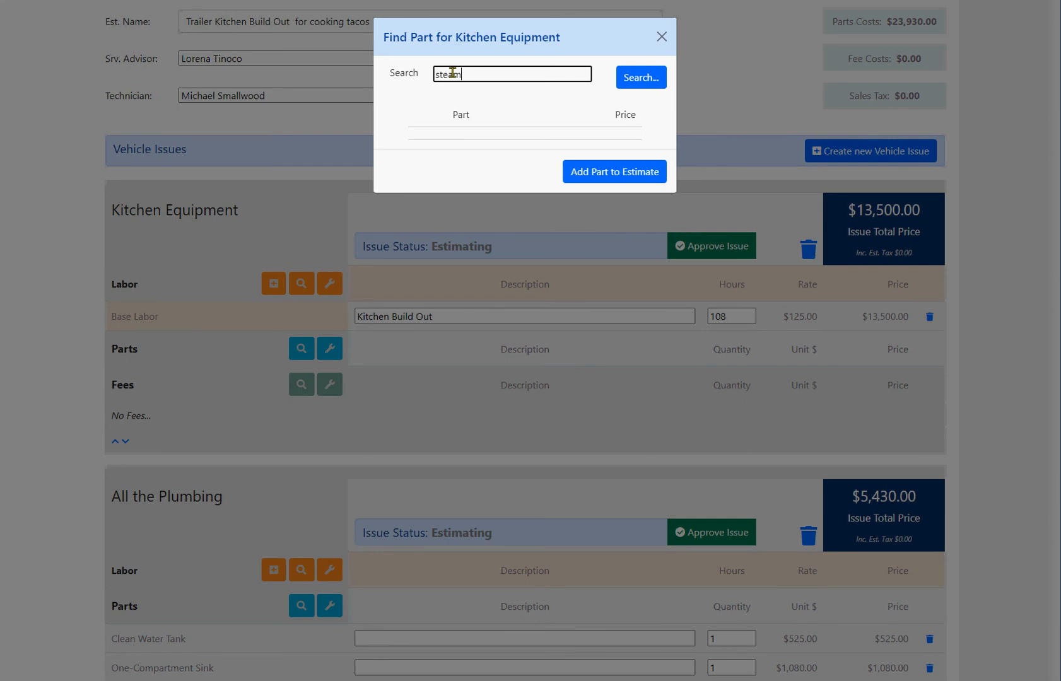
pyautogui.click(642, 78)
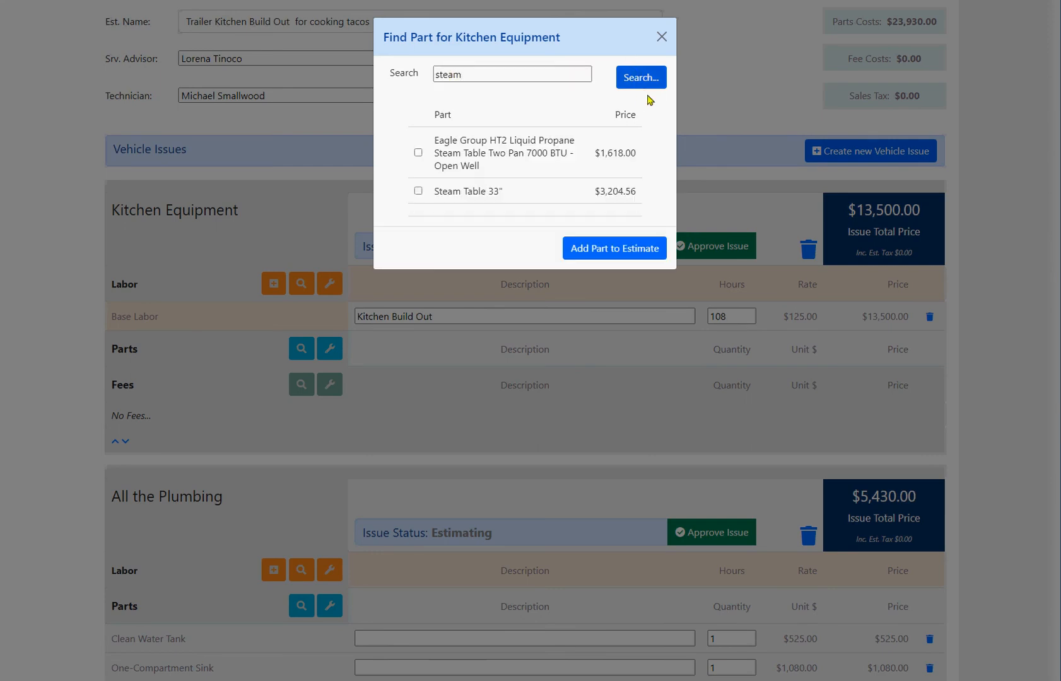
pyautogui.click(418, 153)
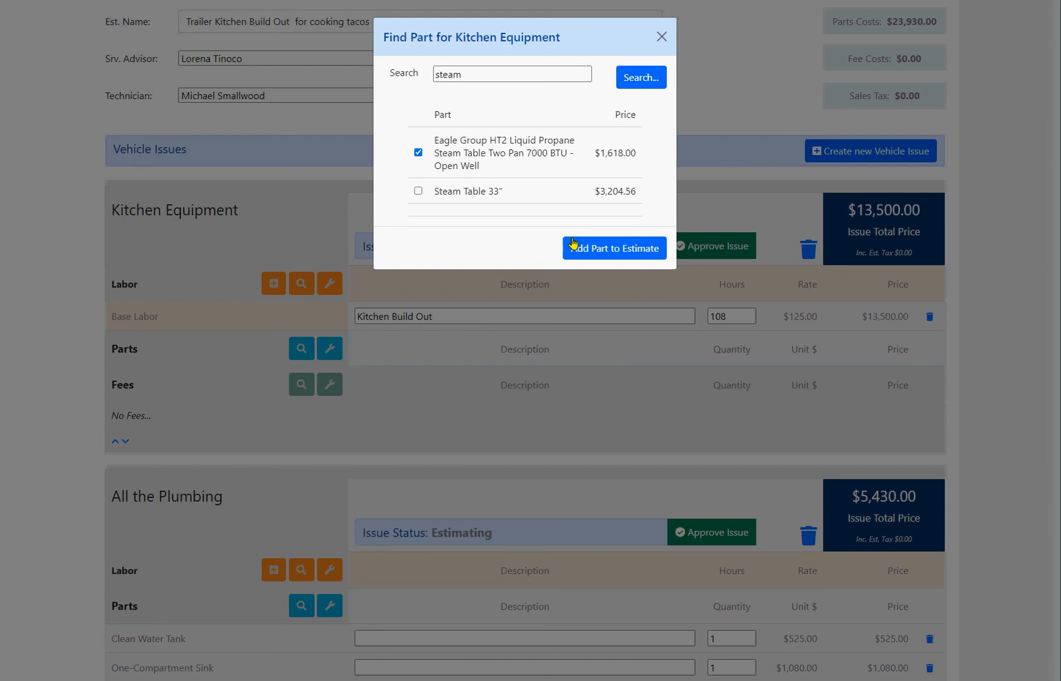
pyautogui.click(593, 248)
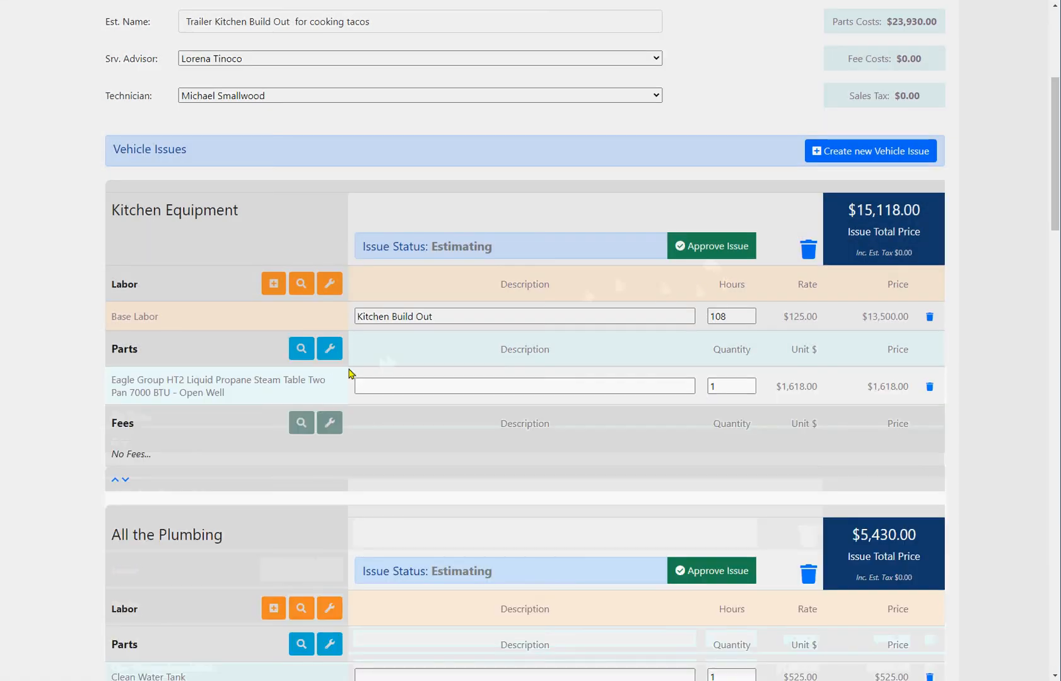
# - Find parts matching "flat" and add the Flat top 60" to the Kitchen Equipment issue
pyautogui.click(301, 351)
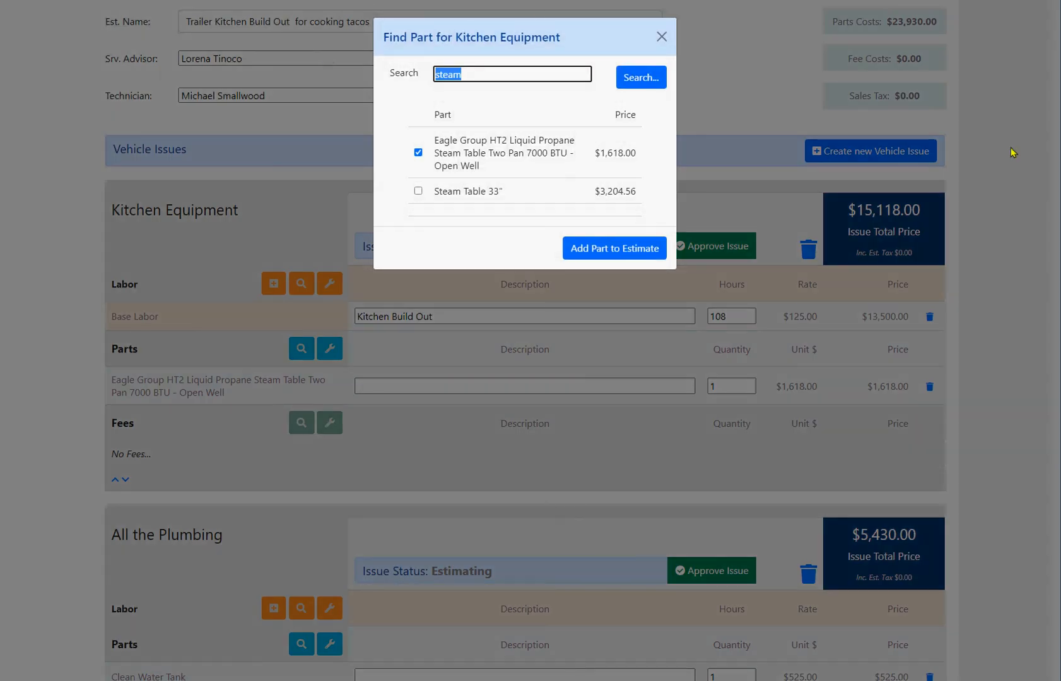
pyautogui.write('flat')
pyautogui.press('Tab')
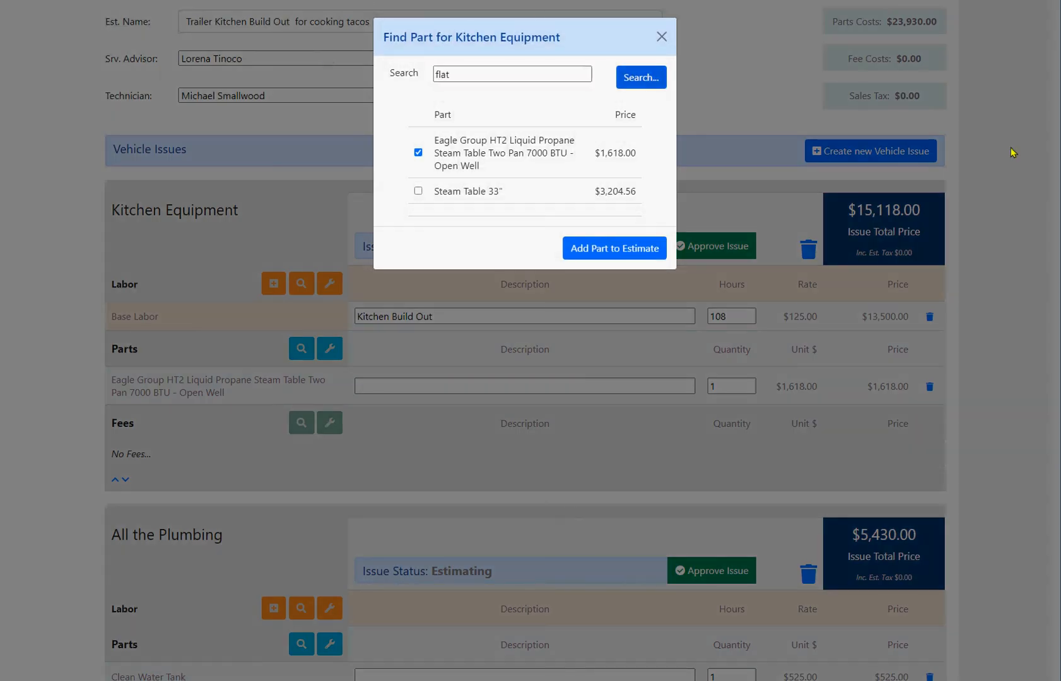
pyautogui.click(632, 82)
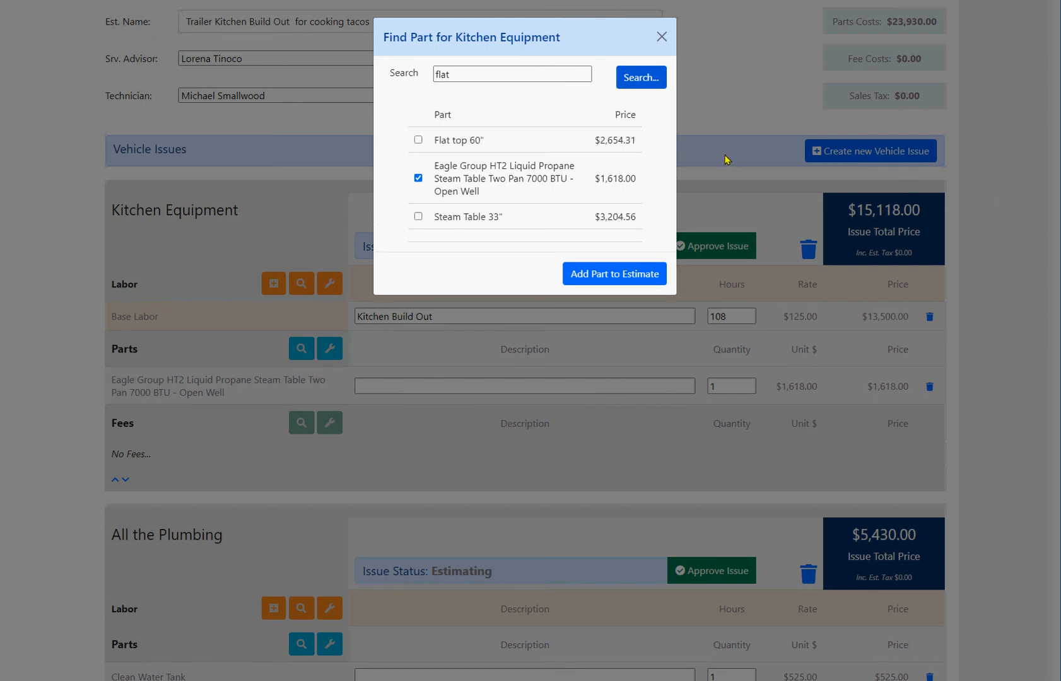
pyautogui.click(419, 141)
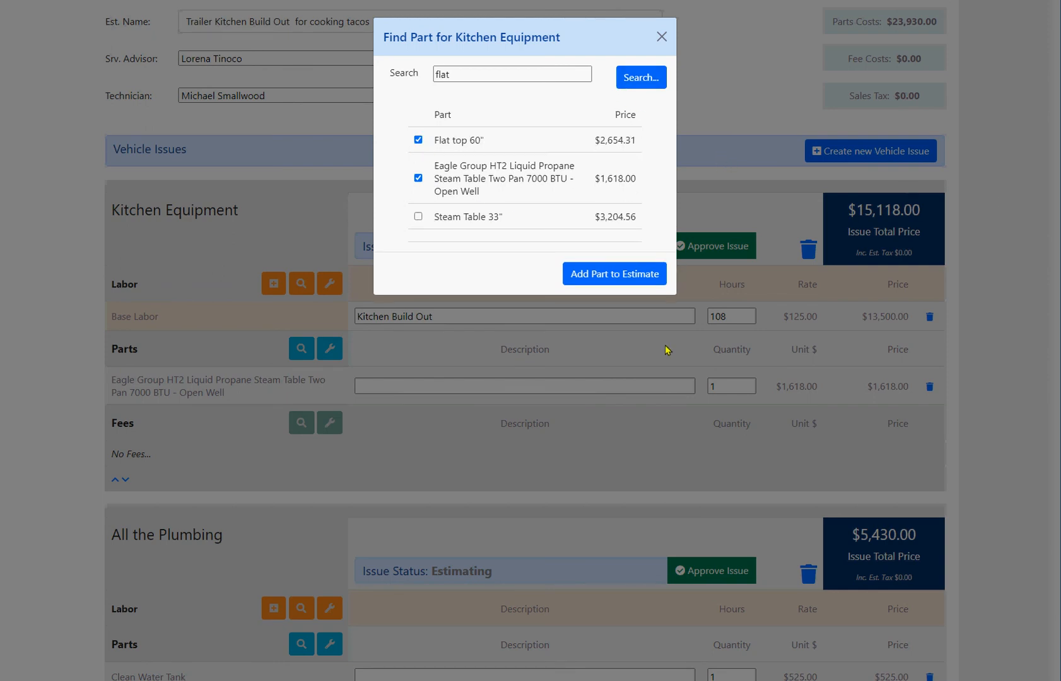
pyautogui.click(613, 275)
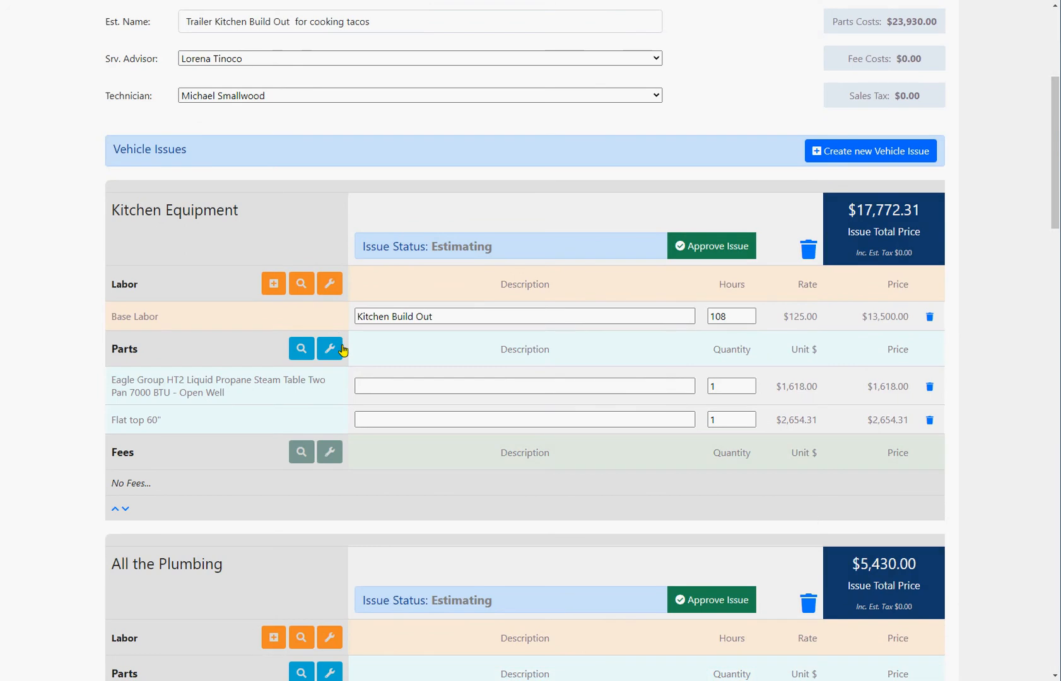
# - Start creating a new part for Kitchen Equipment, and open the WebstaurantStore website in a new browser tab by searching for "webstaurant"
pyautogui.click(329, 350)
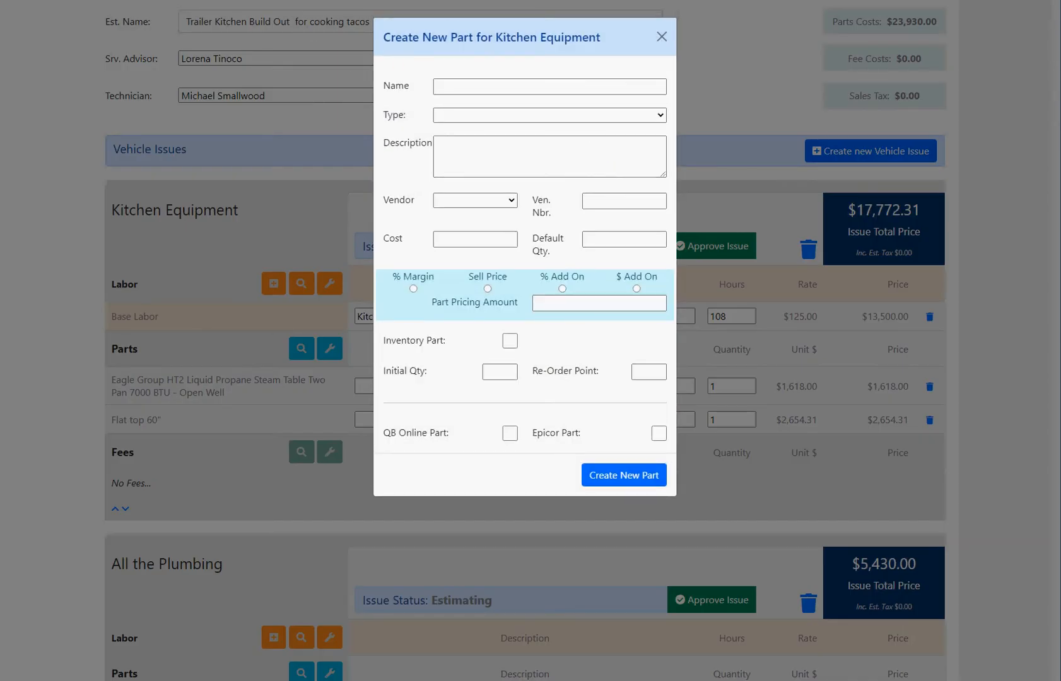
pyautogui.hotkey('ctrl', 't')
pyautogui.write('we')
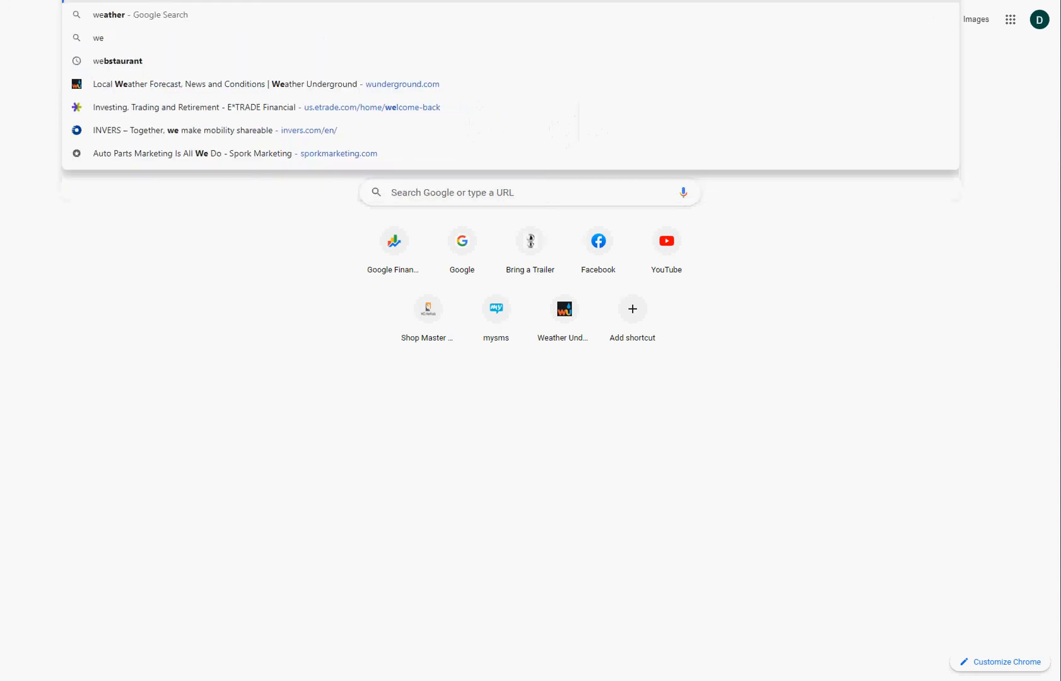
pyautogui.write('s')
pyautogui.press('BackSpace')
pyautogui.write('b')
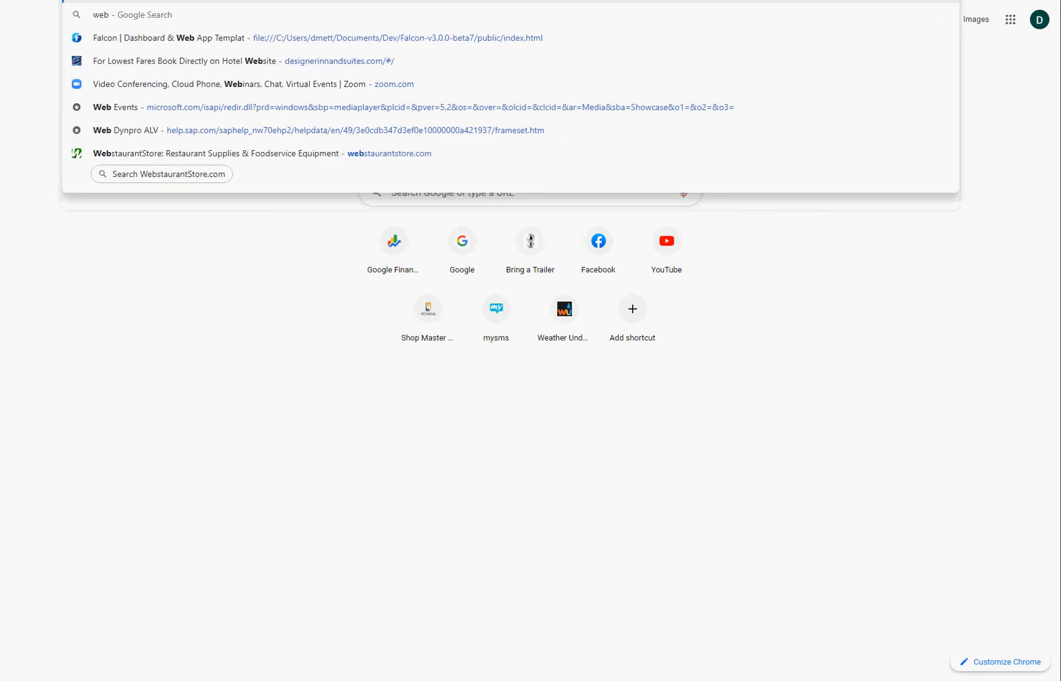
pyautogui.write('s')
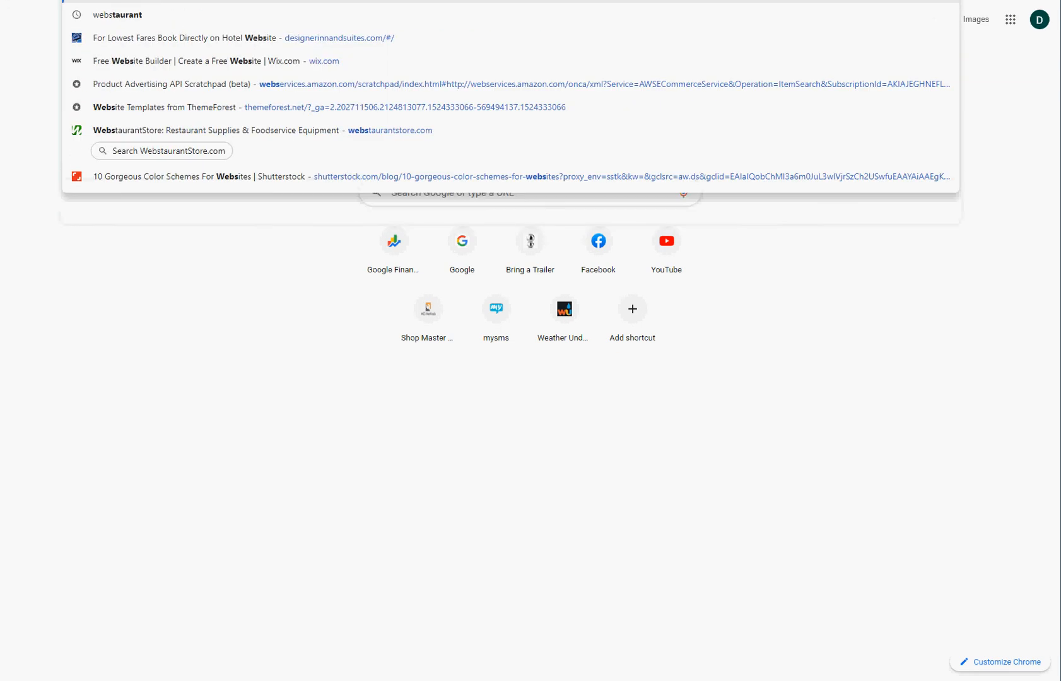
pyautogui.press('Return')
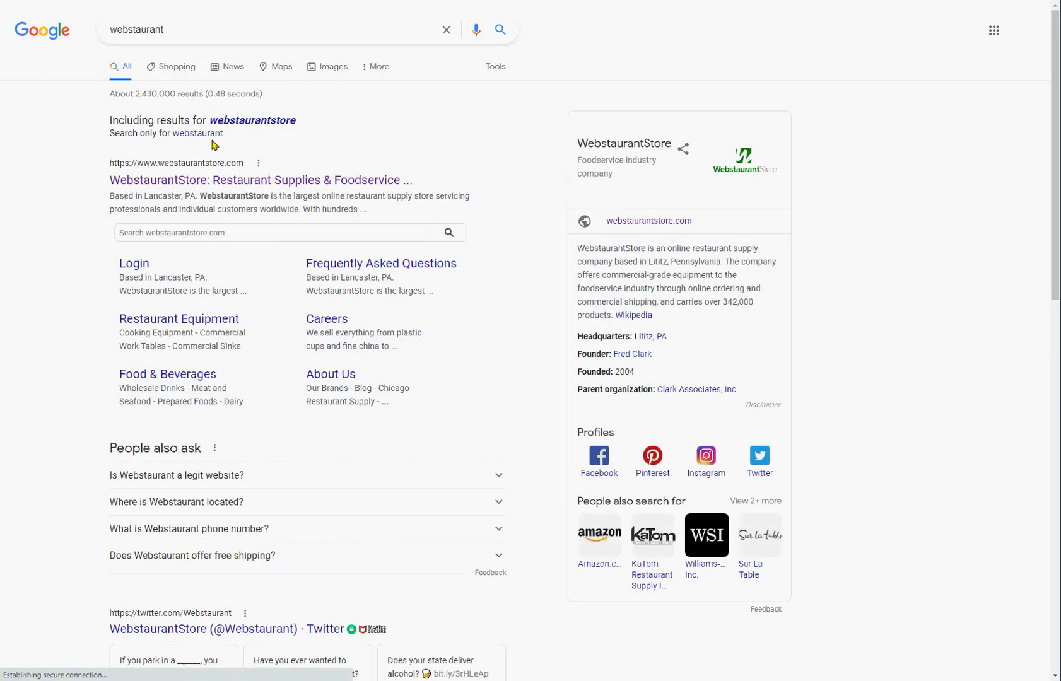
pyautogui.click(225, 181)
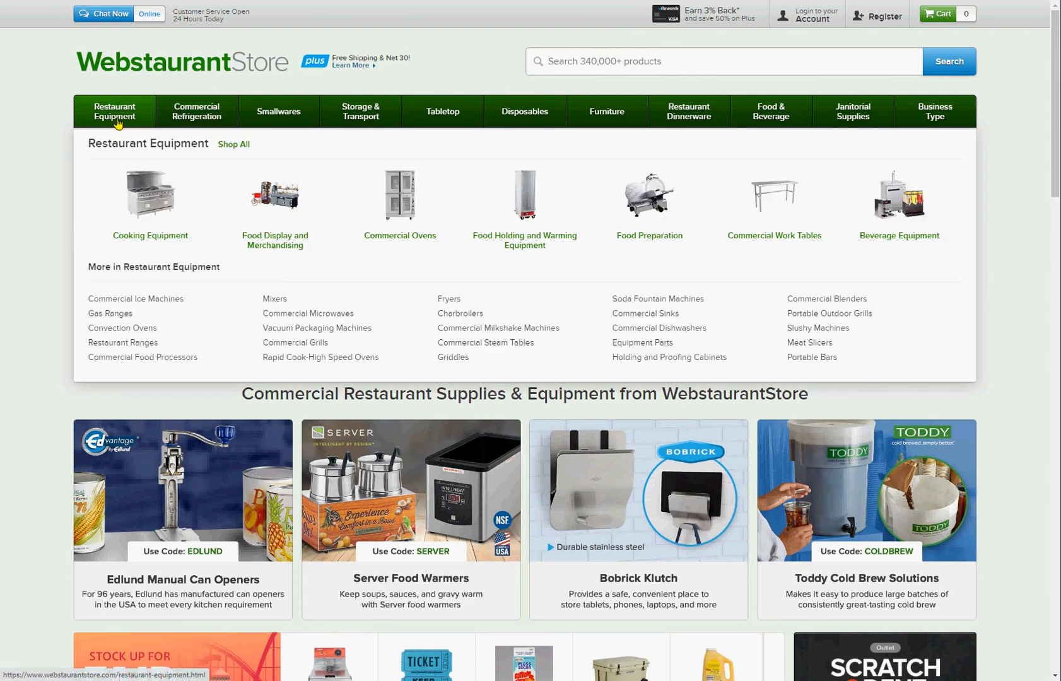
# - Browse WebstaurantStore's food preparation meat slicers and open the Avantco SL512 12" Manual Gravity Feed Meat Slicer product page
pyautogui.click(117, 123)
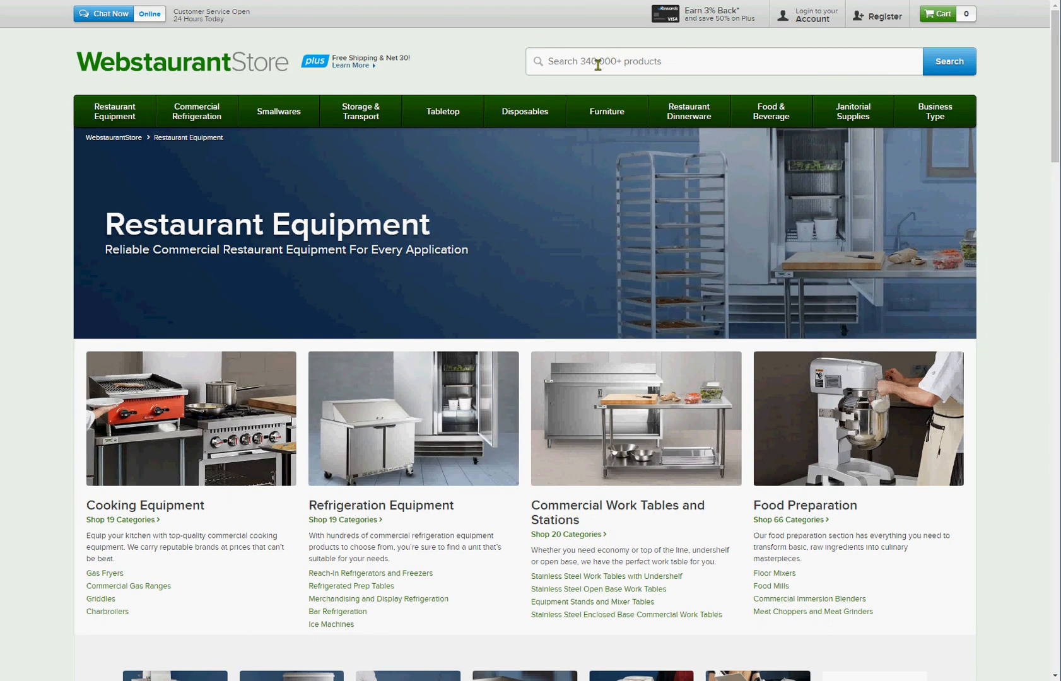
pyautogui.moveTo(115, 111)
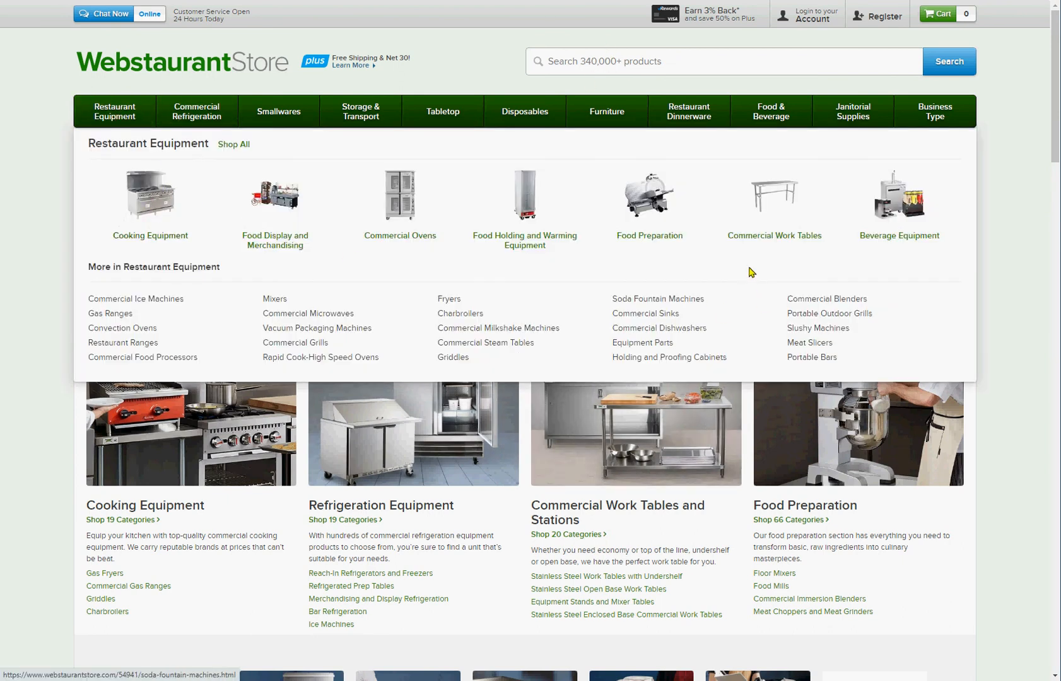
pyautogui.click(672, 232)
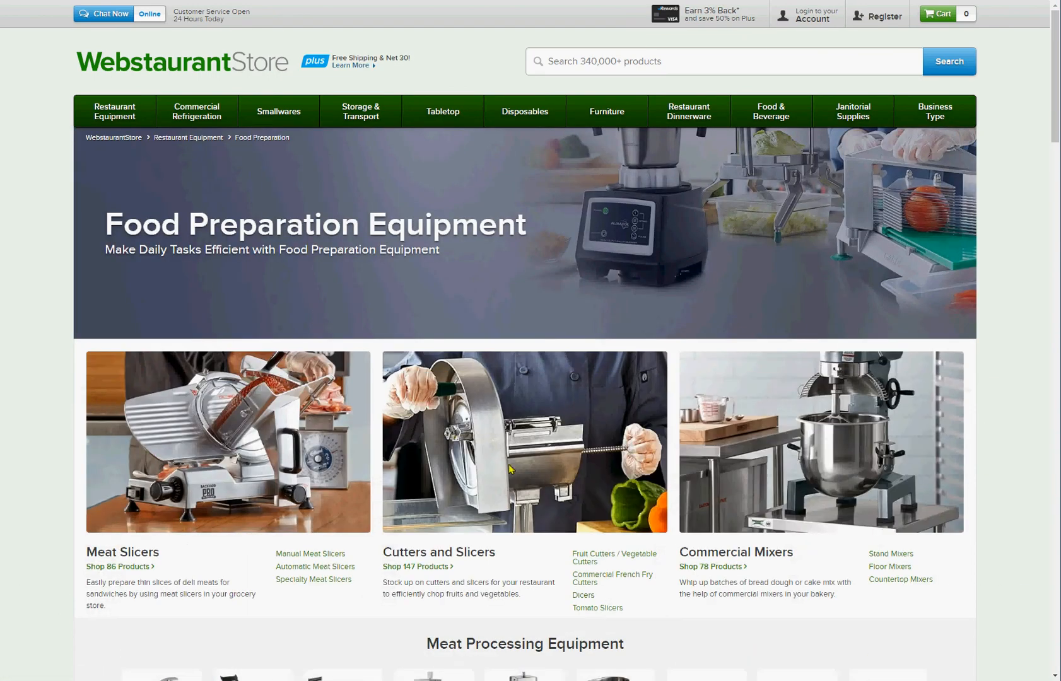
pyautogui.scroll(-2, 511, 469)
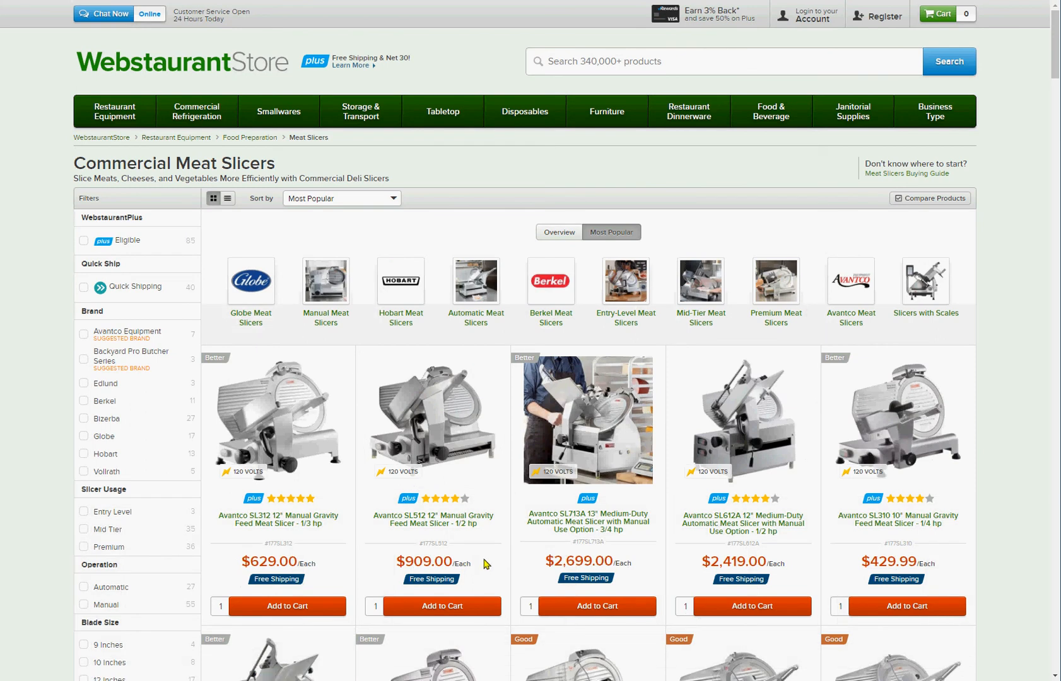
pyautogui.click(453, 464)
# - Copy the product title "Avantco SL512 12" Manual Gravity Feed Meat Slicer - 1/2 hp" into the new part's name and description, with type Kitchen
pyautogui.moveTo(558, 167); pyautogui.dragTo(74, 166)
pyautogui.hotkey('ctrl', 'c')
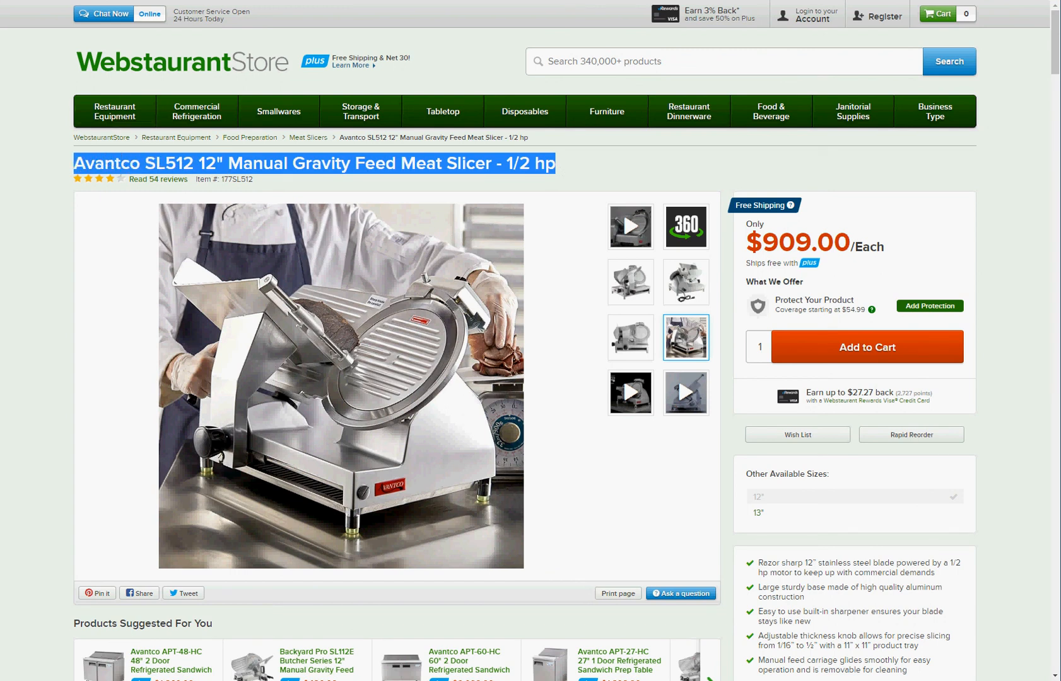
pyautogui.click(135, 0)
pyautogui.click(459, 86)
pyautogui.hotkey('ctrl', 'v')
pyautogui.click(492, 142)
pyautogui.hotkey('ctrl', 'v')
pyautogui.click(467, 115)
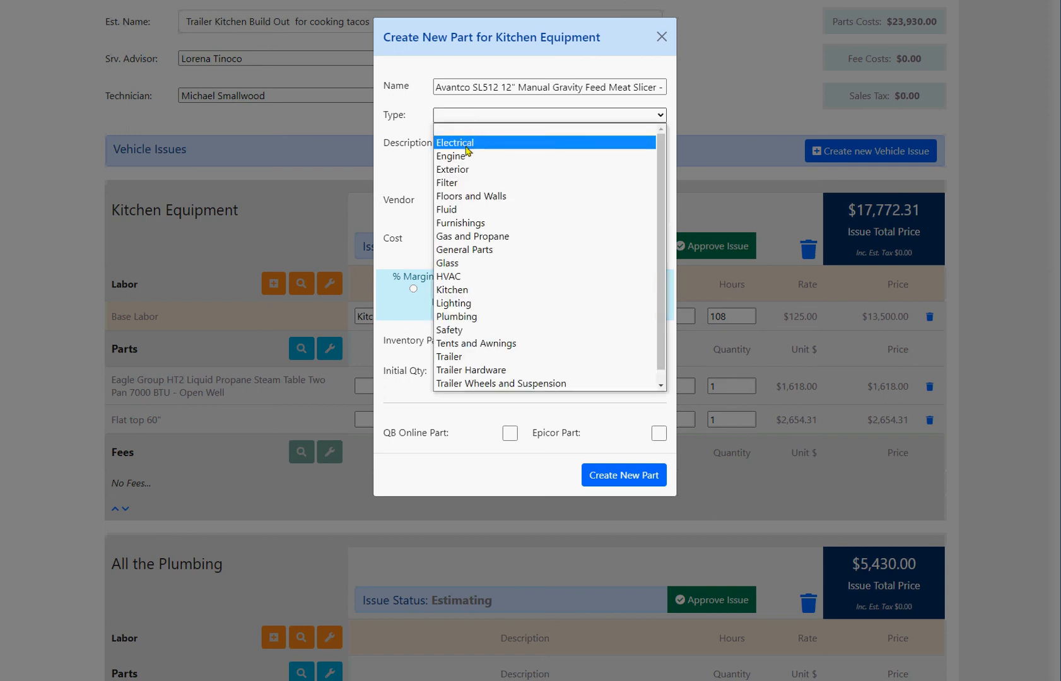
pyautogui.click(462, 291)
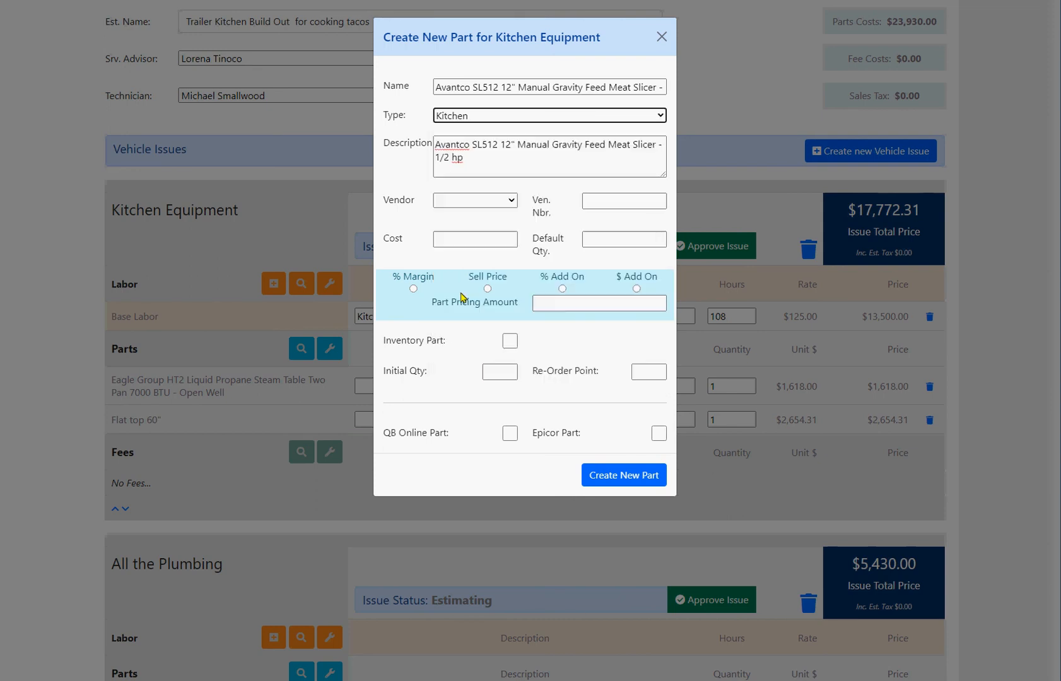
# - Set the new part's vendor to Webstaurant Store and copy the product's item number 177SL512 in as the vendor number
pyautogui.click(458, 202)
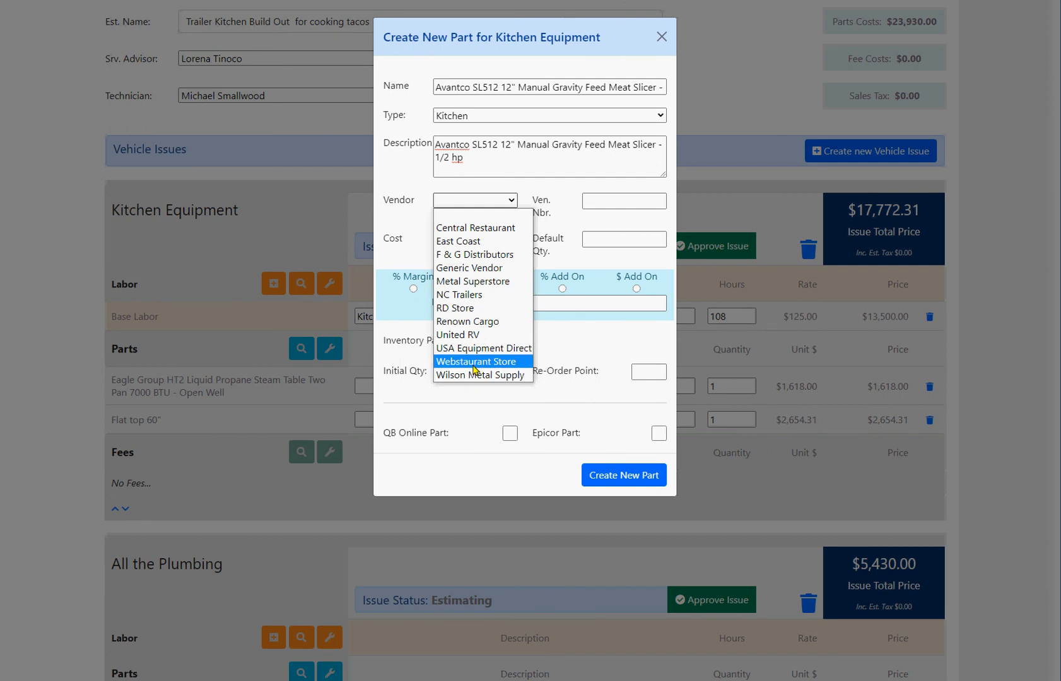
pyautogui.click(474, 365)
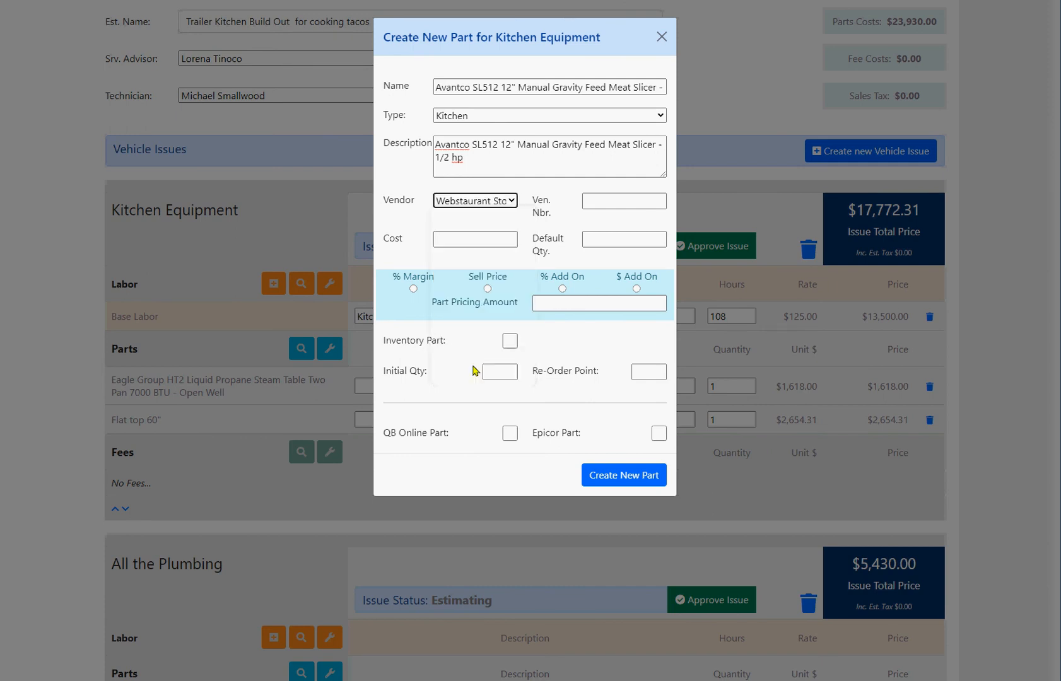
pyautogui.click(609, 202)
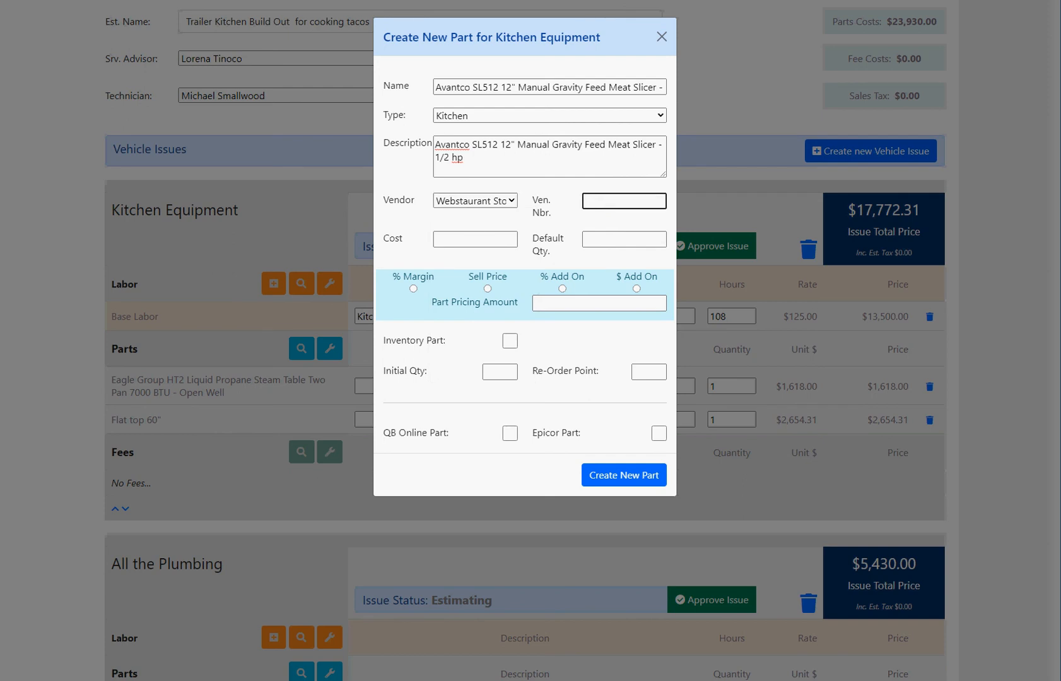
pyautogui.hotkey('alt', 'Tab')
pyautogui.moveTo(253, 179); pyautogui.dragTo(220, 180)
pyautogui.hotkey('ctrl', 'c')
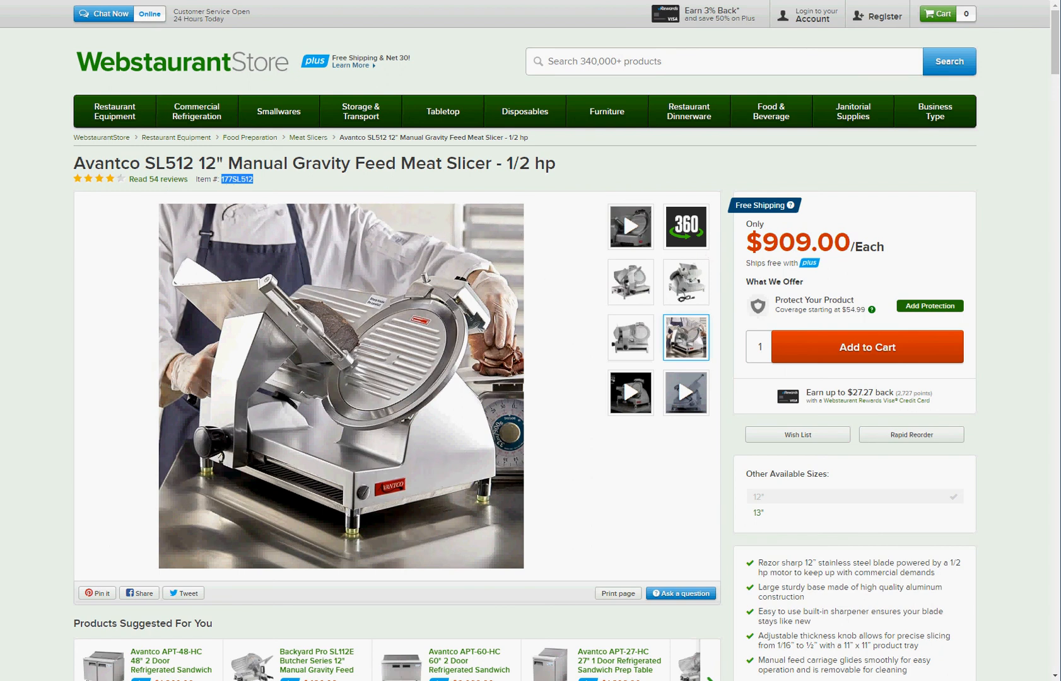
pyautogui.hotkey('alt', 'Tab')
pyautogui.hotkey('ctrl', 'v')
pyautogui.press('Tab')
# - Enter the product page price of 909 as the new part's cost and price it with a 50% margin
pyautogui.hotkey('alt', 'Tab')
pyautogui.hotkey('alt', 'Tab')
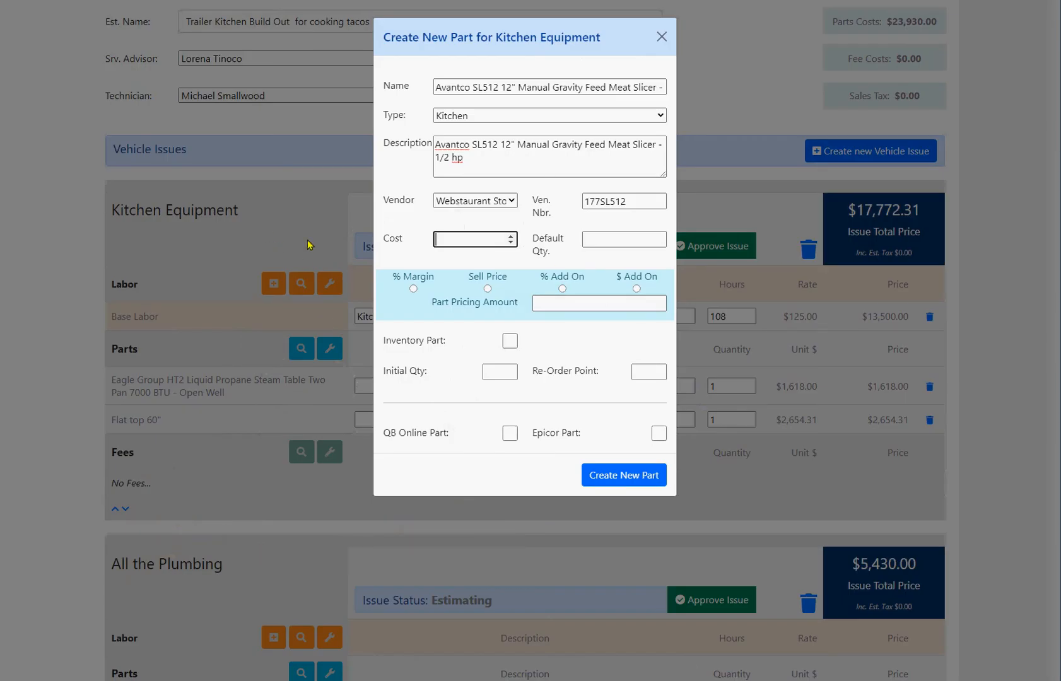
pyautogui.write('909')
pyautogui.press('Tab')
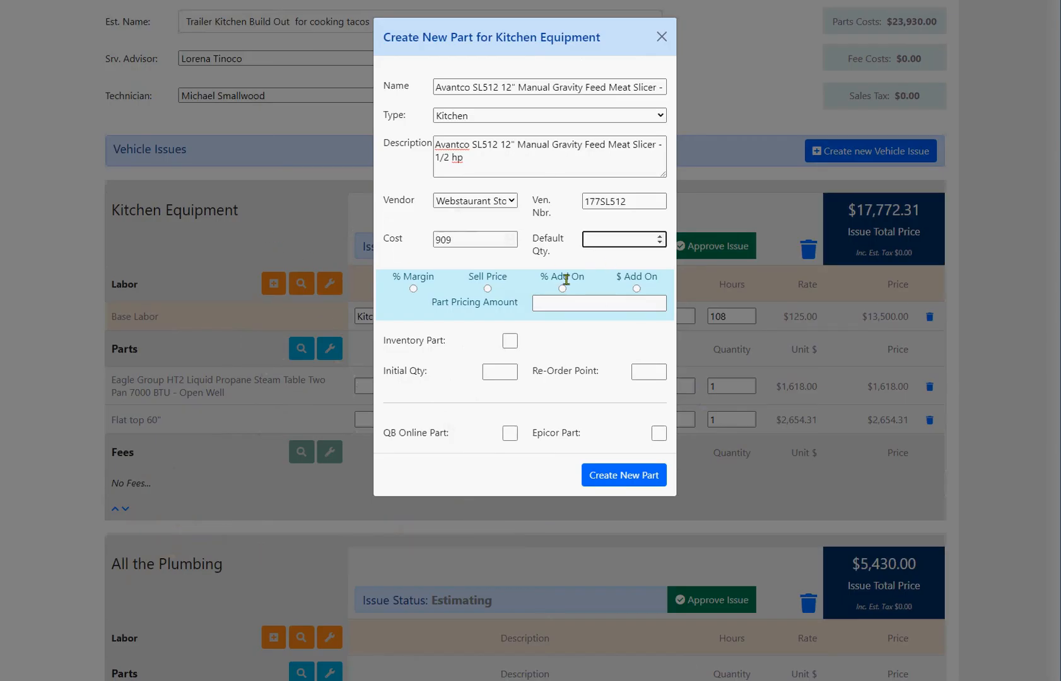
pyautogui.click(414, 289)
pyautogui.click(553, 303)
pyautogui.write('50')
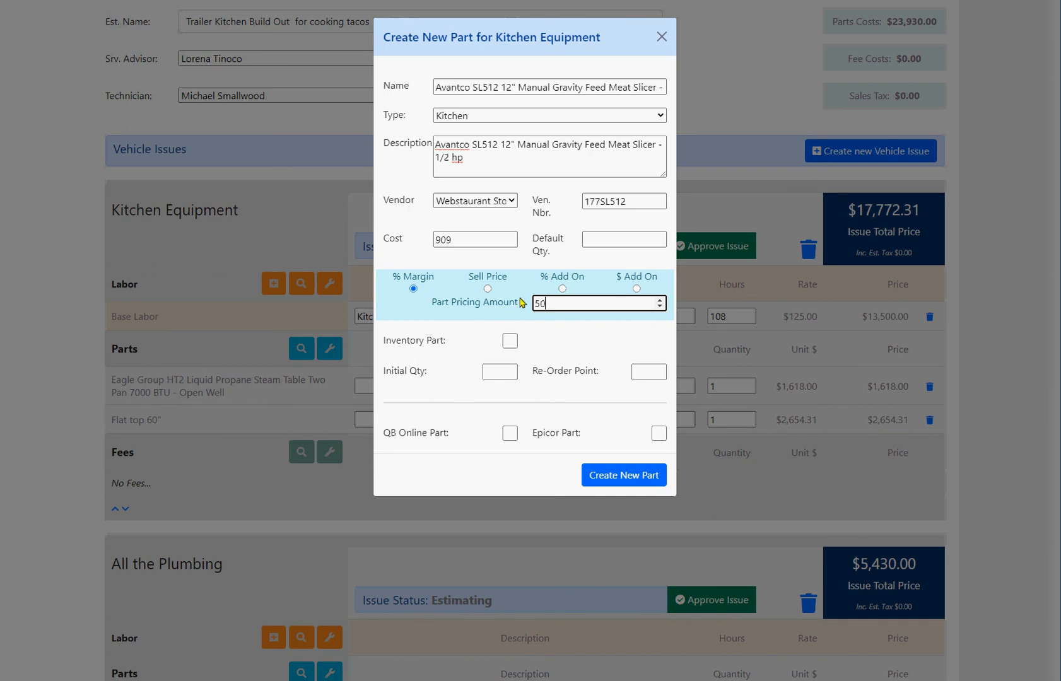
pyautogui.click(488, 291)
pyautogui.click(413, 289)
# - Mark the meat slicer as an inventory part with initial quantity 0 and re-order point 1, and create the part
pyautogui.click(509, 341)
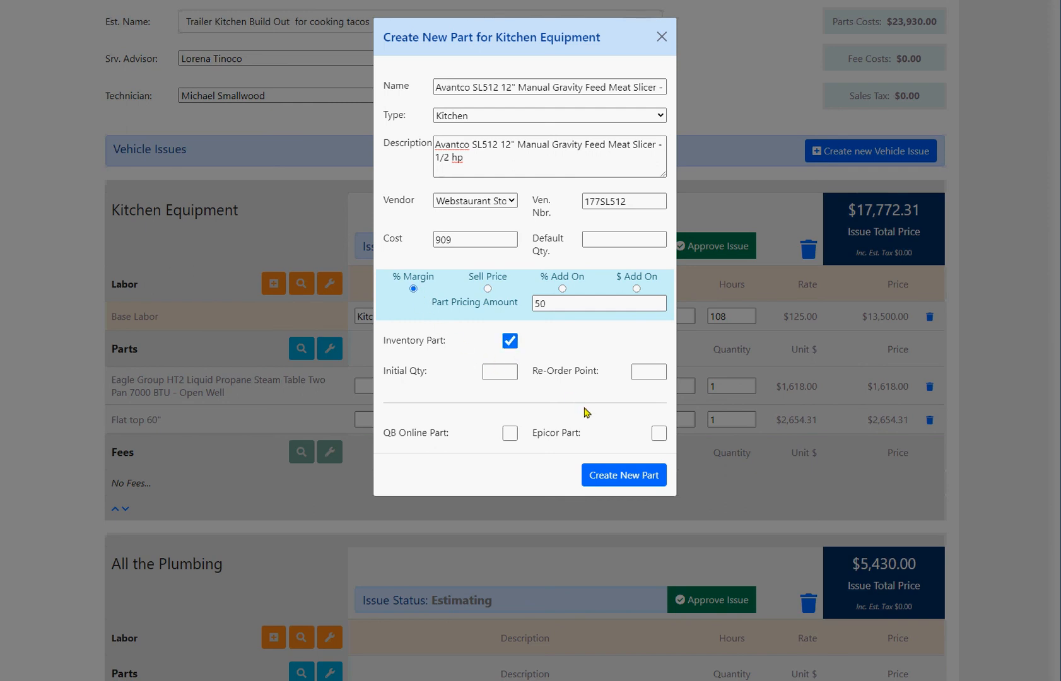
pyautogui.click(492, 372)
pyautogui.write('0')
pyautogui.click(659, 371)
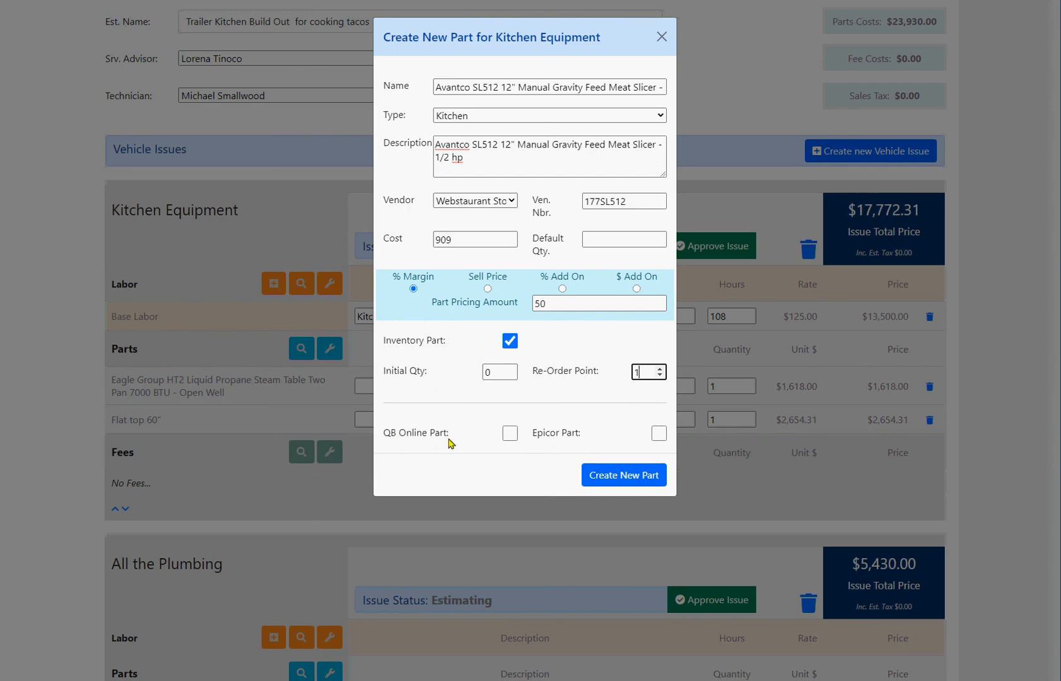
pyautogui.click(620, 478)
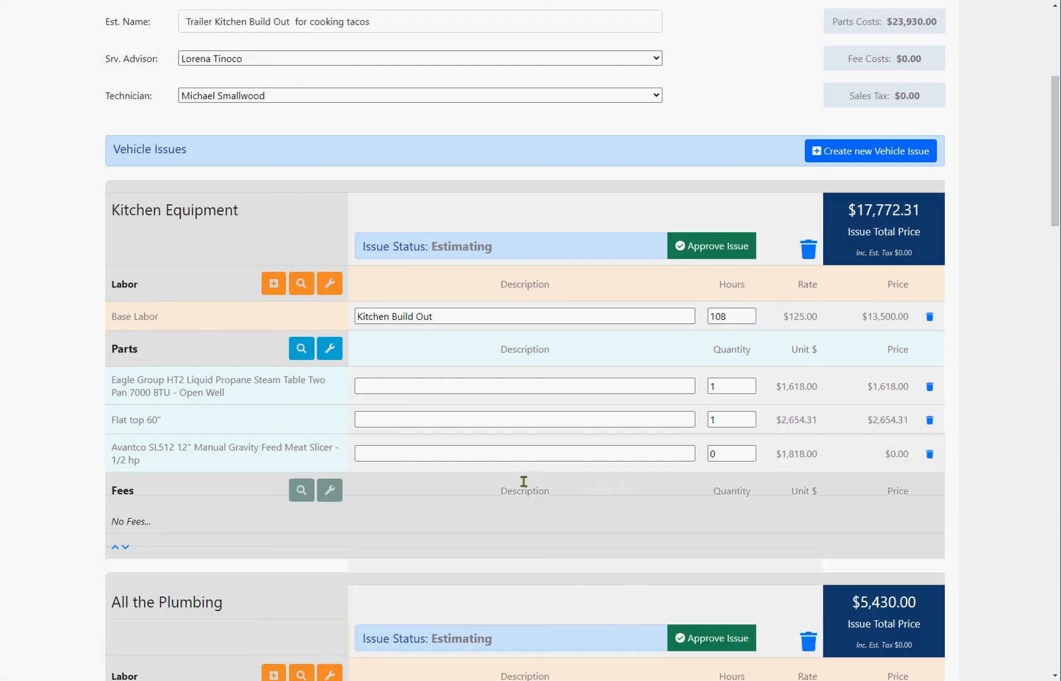
# - Set the quantity of the Avantco meat slicer in the Kitchen Equipment issue to 1
pyautogui.doubleClick(718, 453)
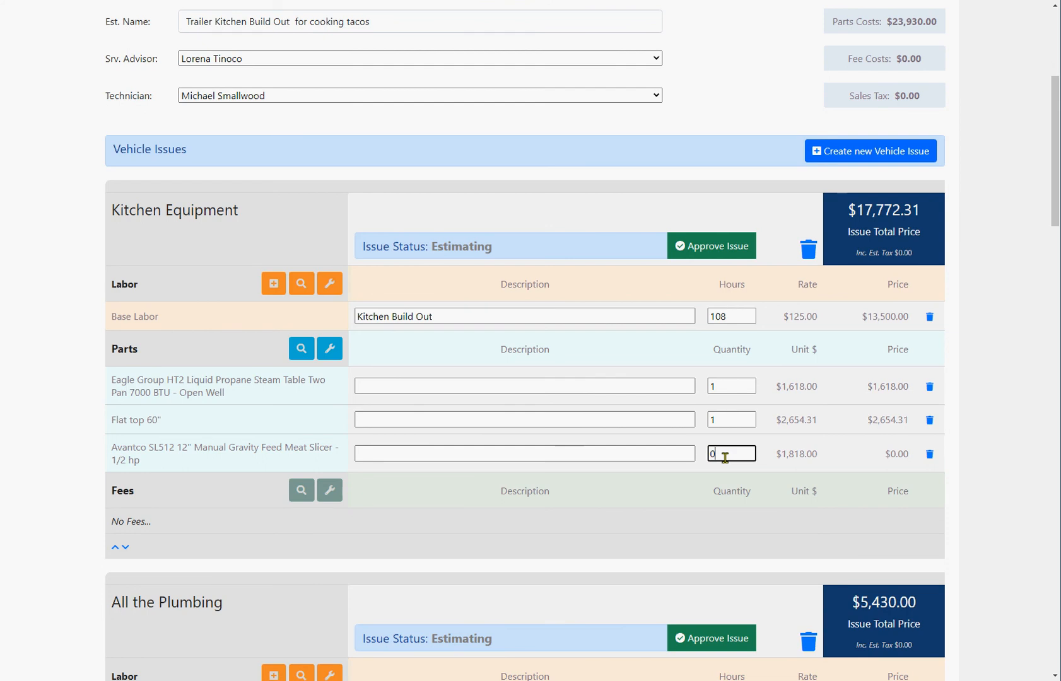
pyautogui.click(671, 502)
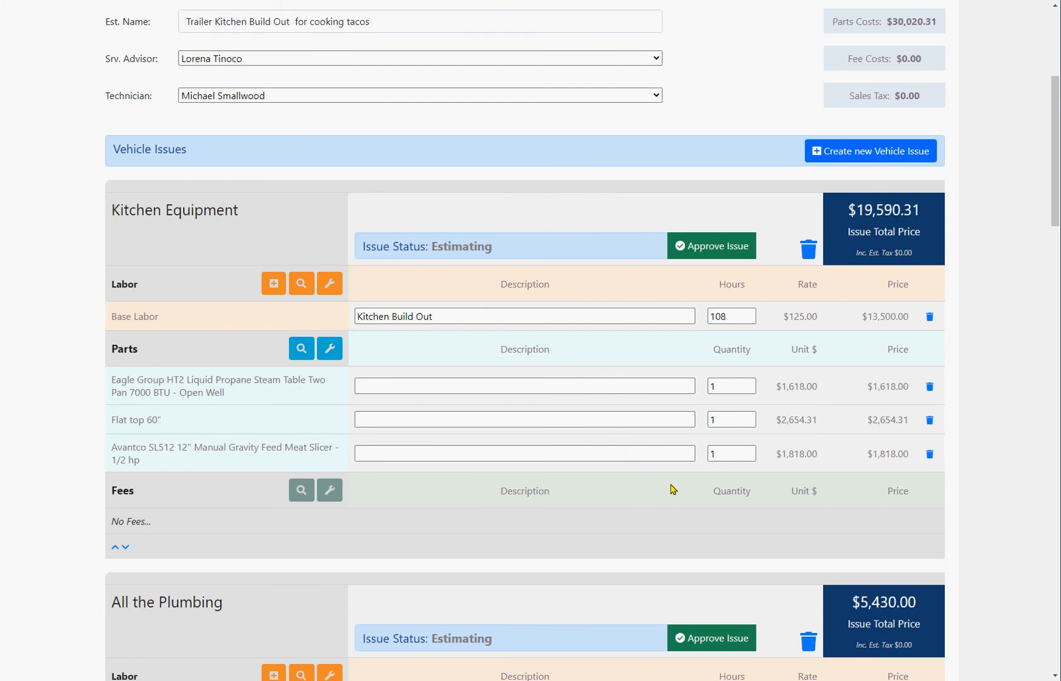
# - Check which standard jobs can be chosen for a new vehicle issue, and close the dialog without creating one
pyautogui.scroll(-3, 587, 408)
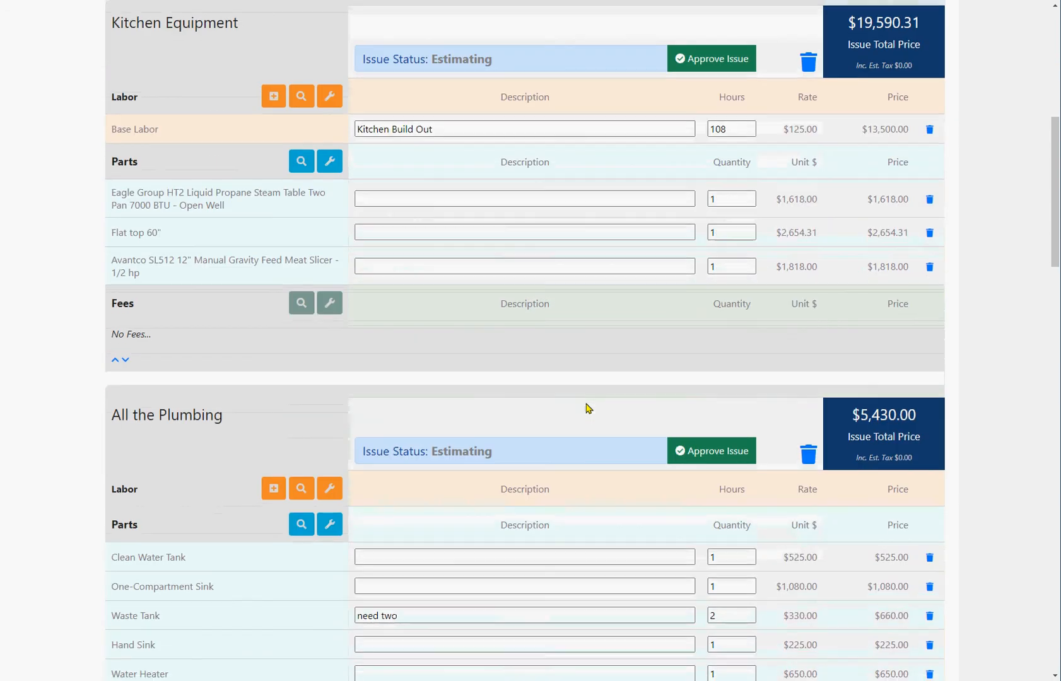
pyautogui.scroll(-3, 587, 407)
pyautogui.scroll(7, 580, 401)
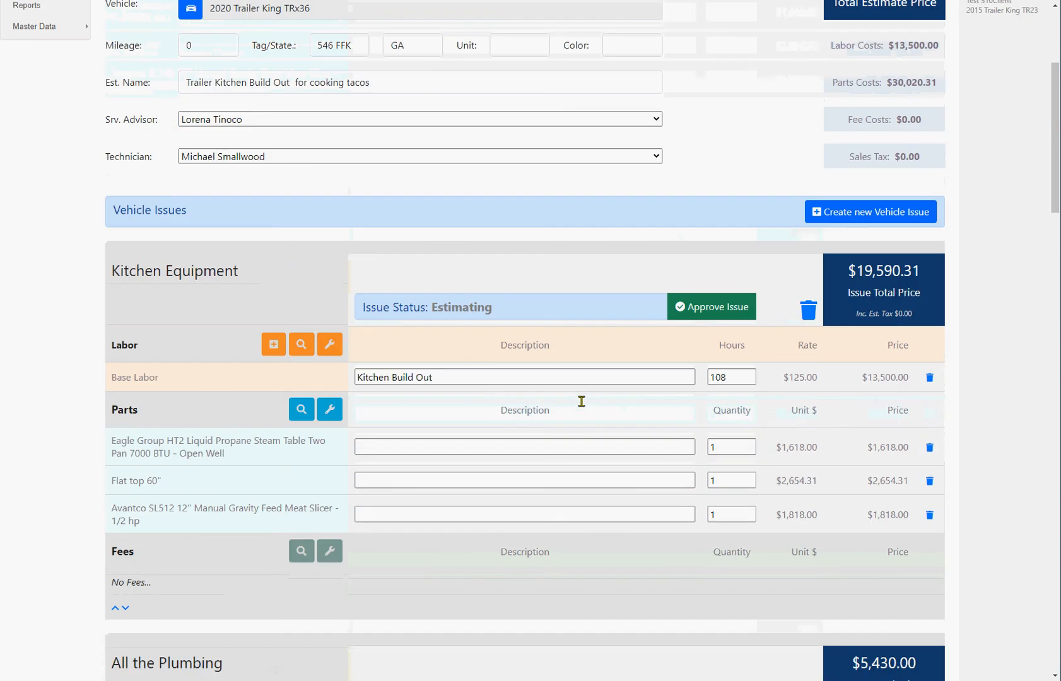
pyautogui.click(859, 217)
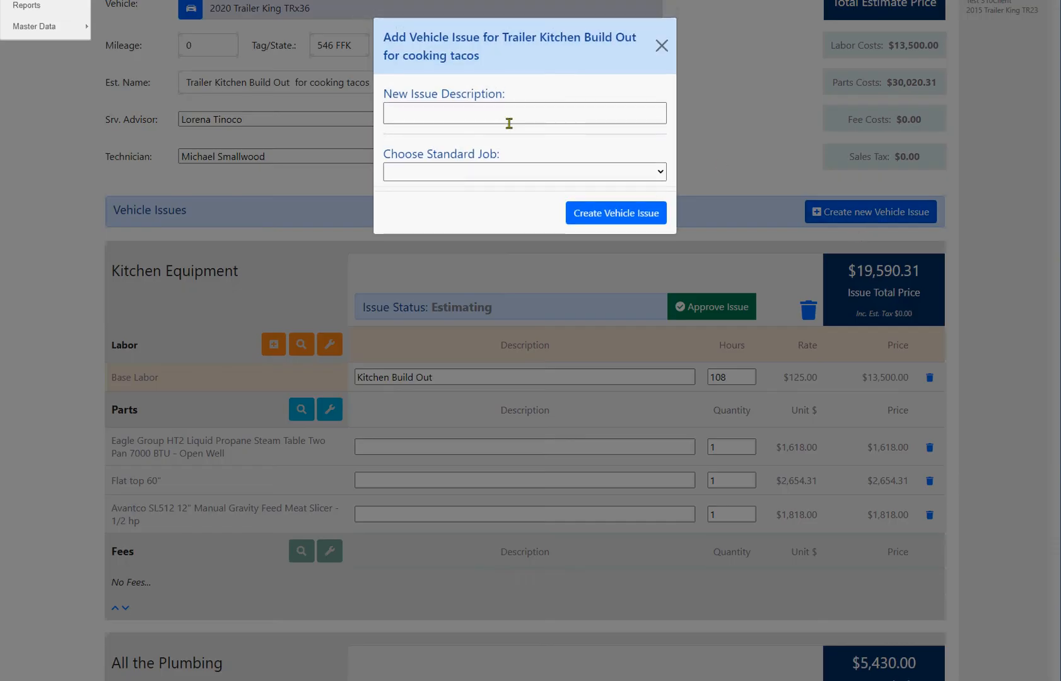
pyautogui.click(499, 178)
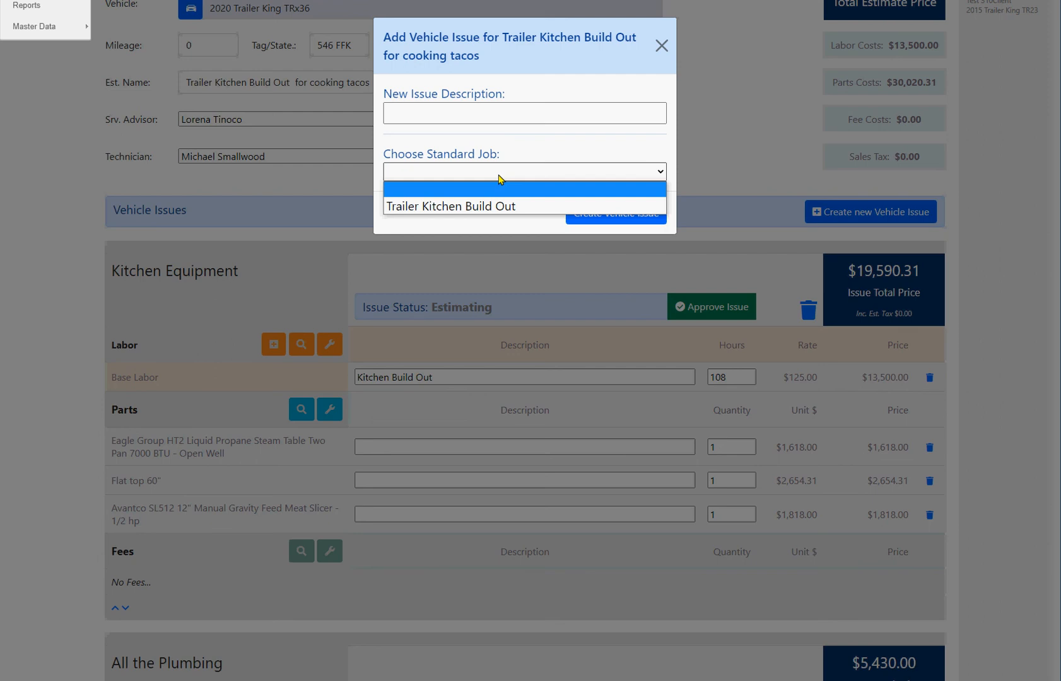
pyautogui.click(500, 180)
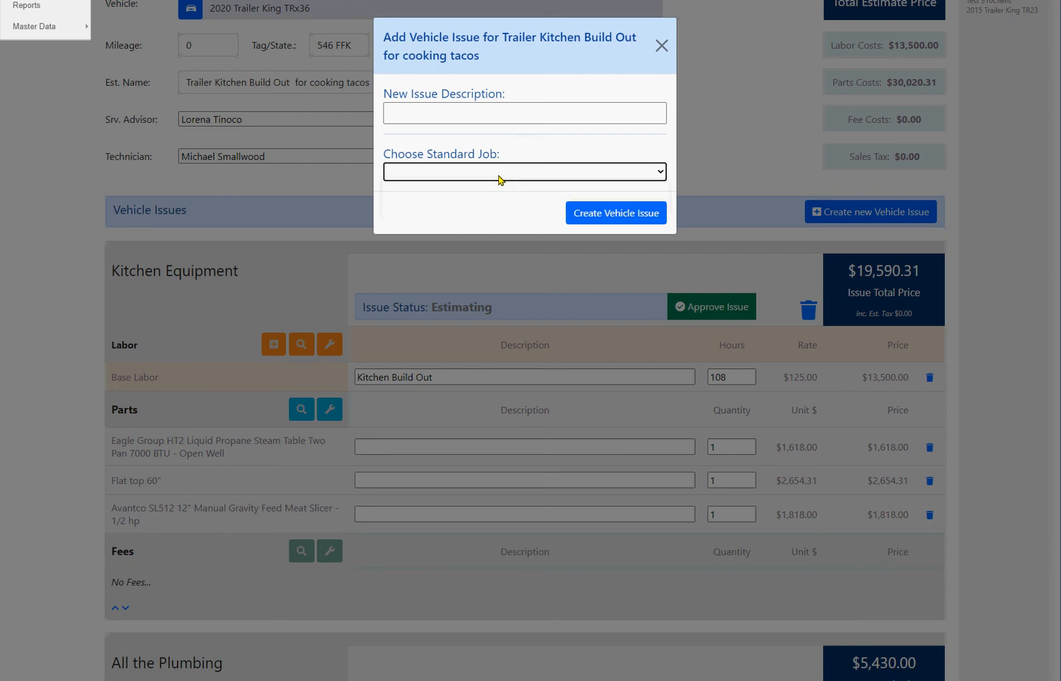
pyautogui.click(661, 46)
# - Look through the Plumbing, Electric and Propane issues and the options for approving the estimate or setting its status
pyautogui.scroll(-7, 529, 392)
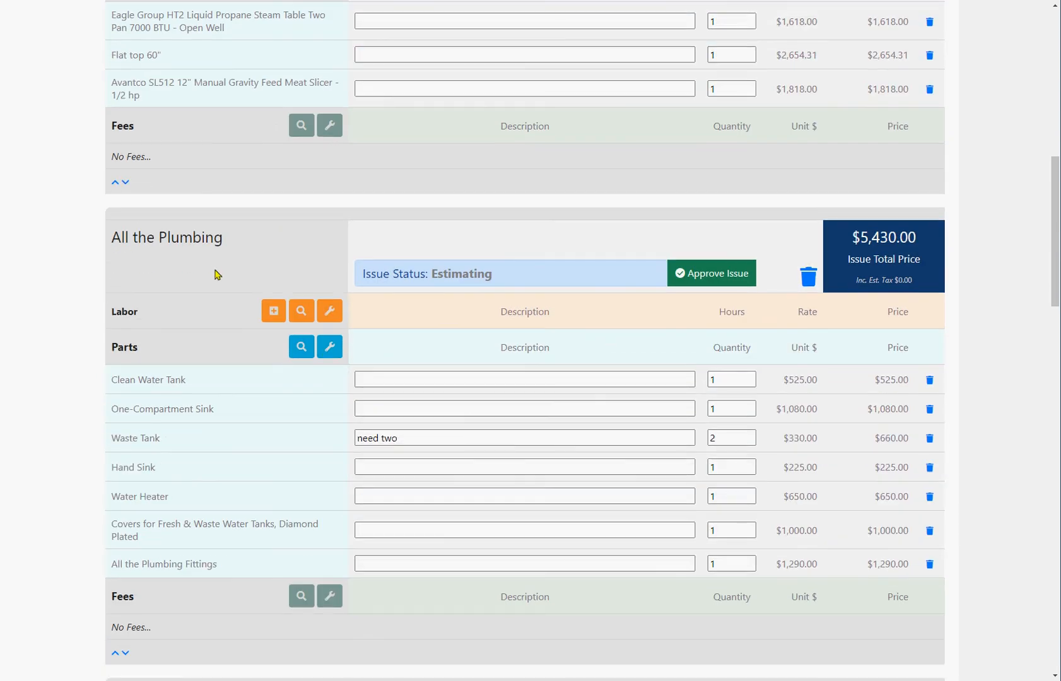
pyautogui.scroll(-7, 214, 271)
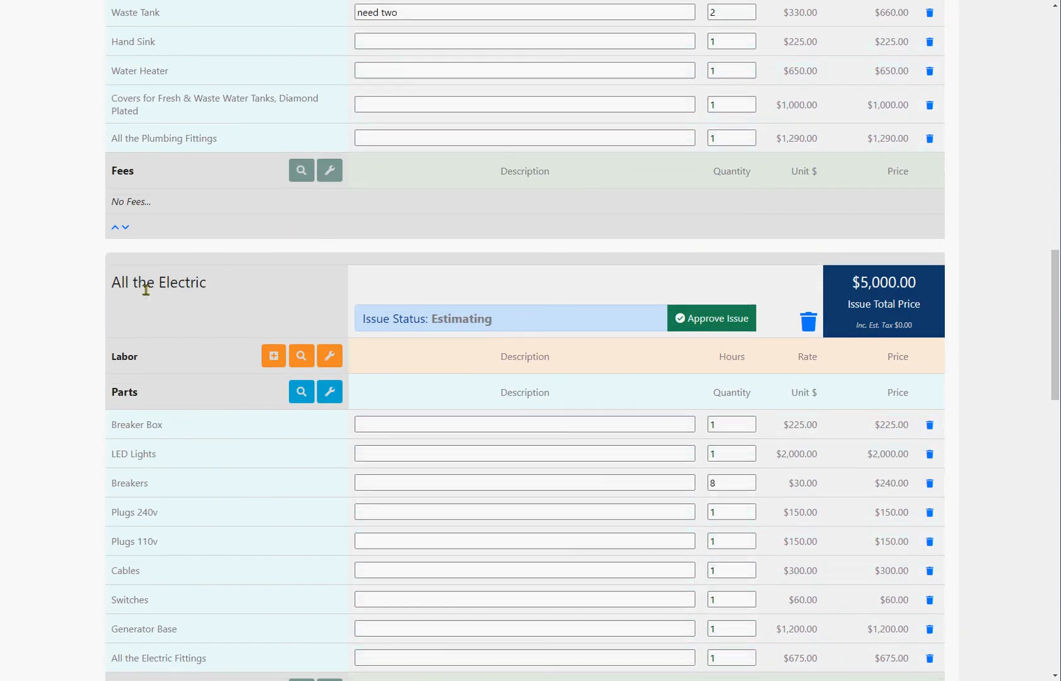
pyautogui.scroll(-7, 233, 310)
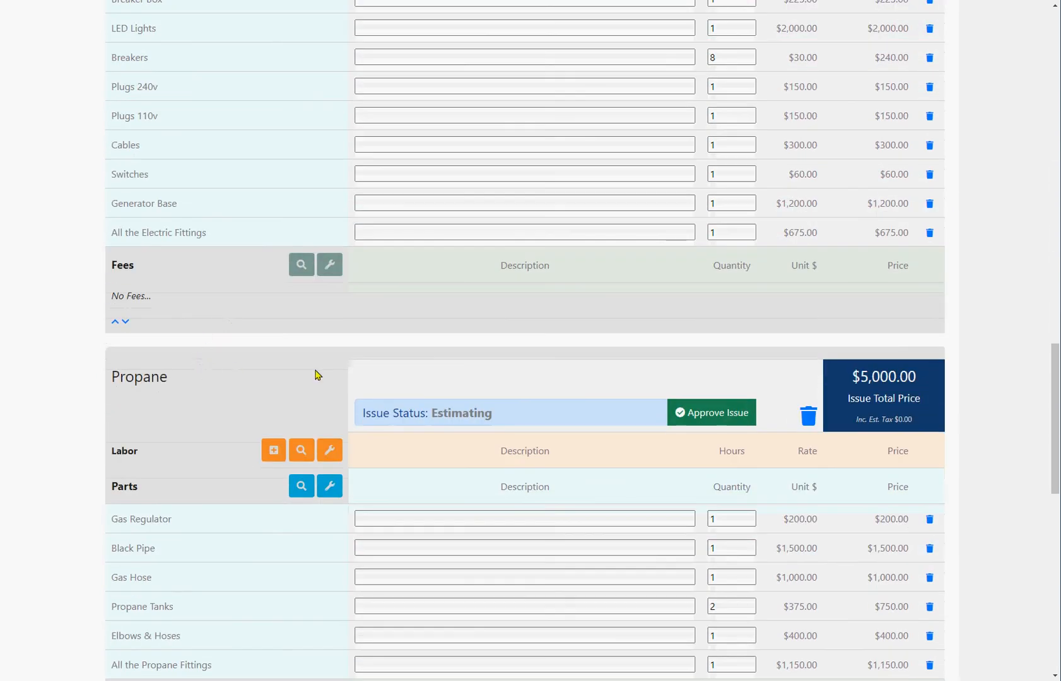
pyautogui.scroll(15, 362, 362)
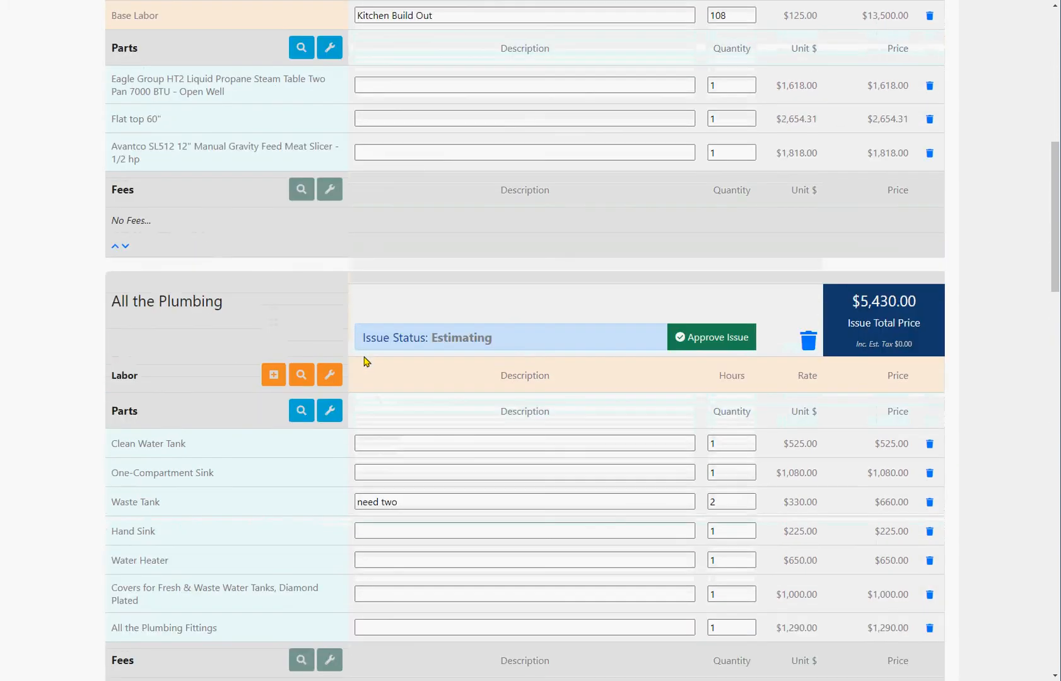
pyautogui.scroll(7, 365, 360)
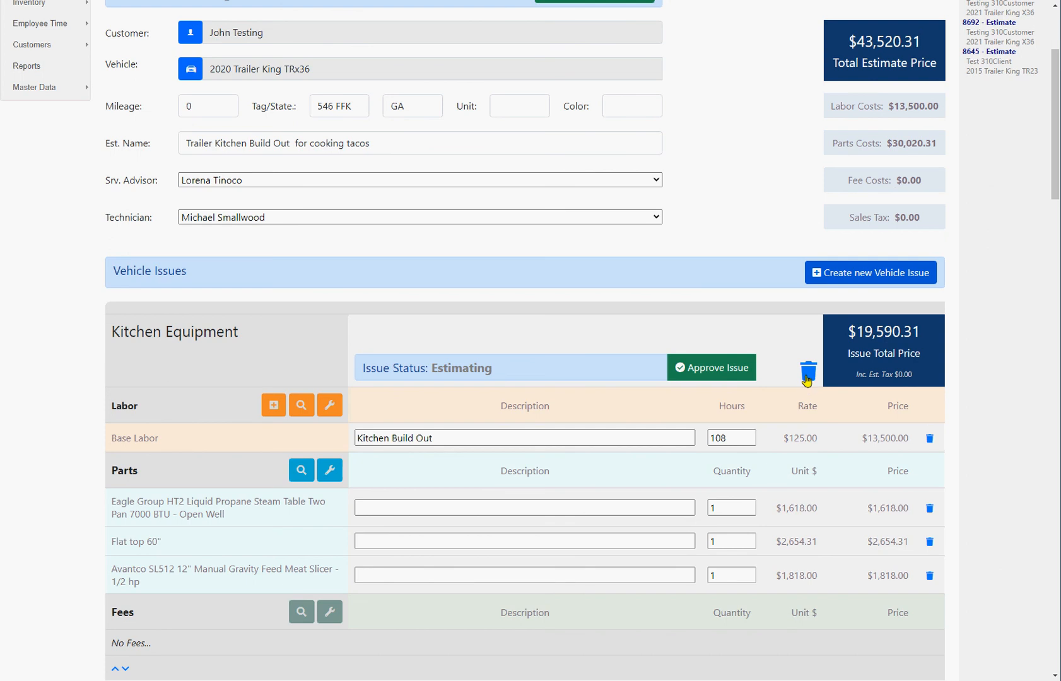
pyautogui.scroll(3, 378, 328)
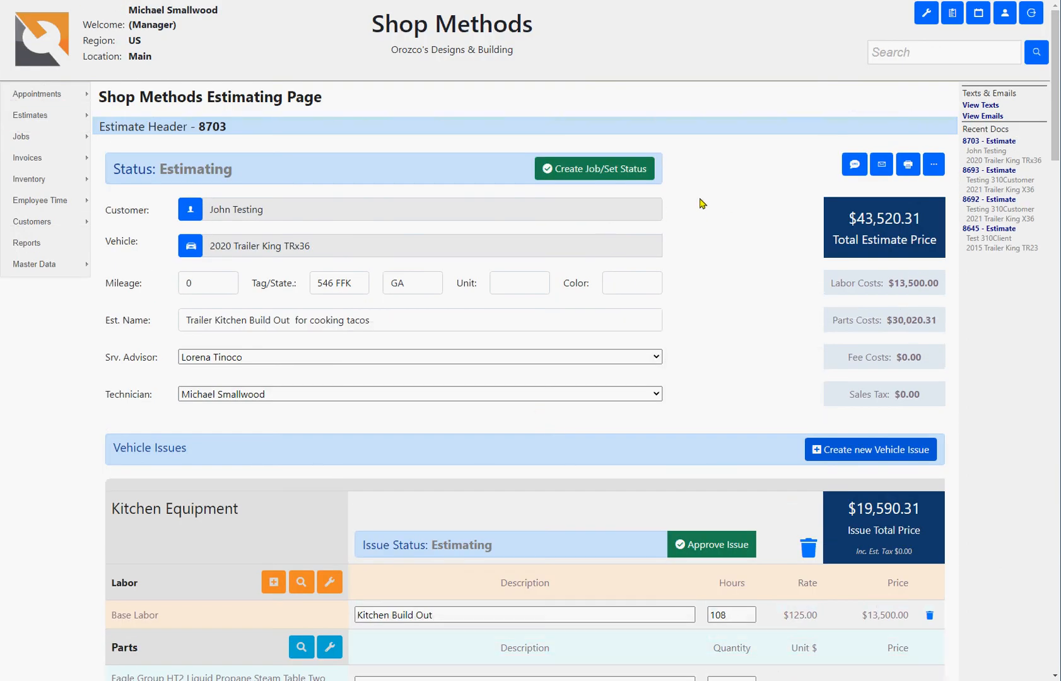
pyautogui.click(609, 170)
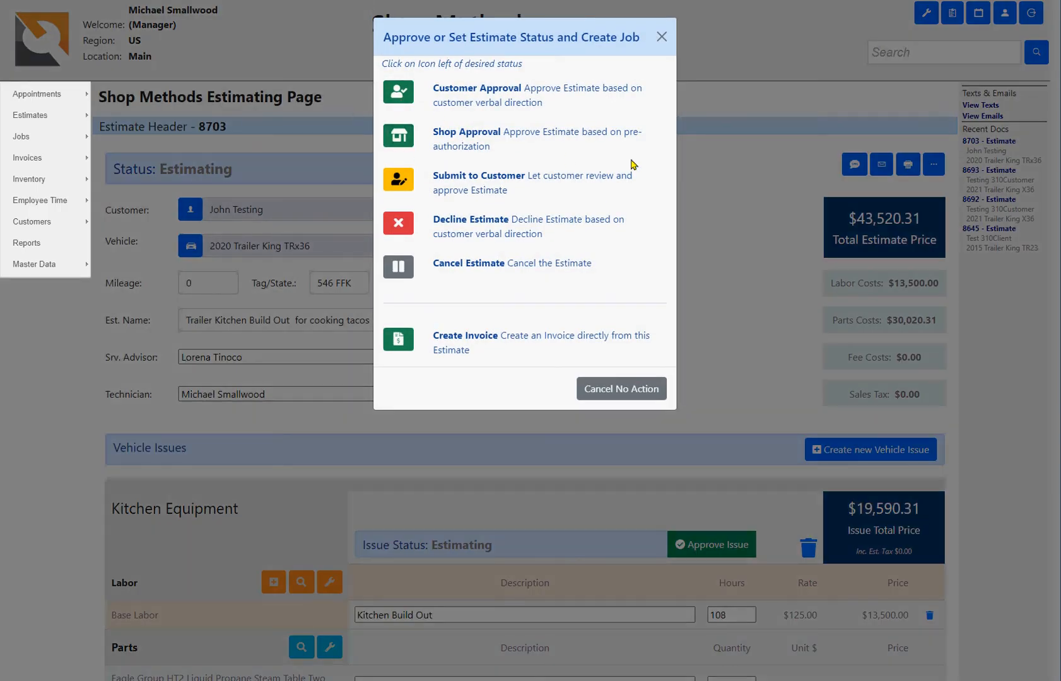
pyautogui.click(661, 36)
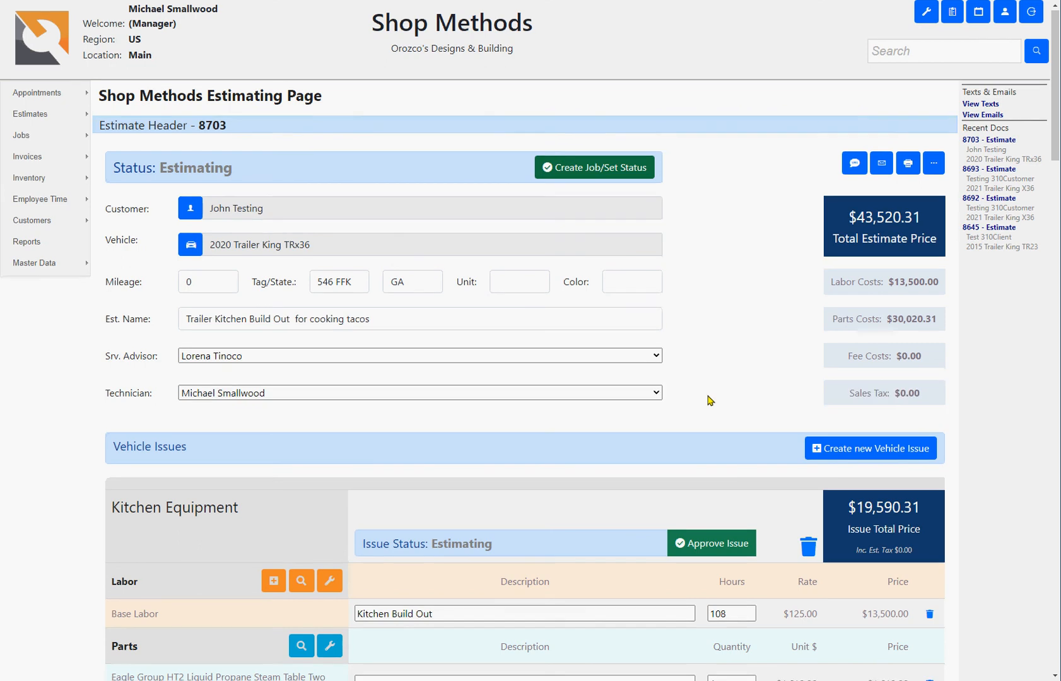
# - Set the quantity of the Eagle Group propane steam table in the Kitchen Equipment issue to 2
pyautogui.scroll(-8, 709, 400)
pyautogui.scroll(1, 685, 389)
pyautogui.scroll(2, 685, 389)
pyautogui.click(731, 380)
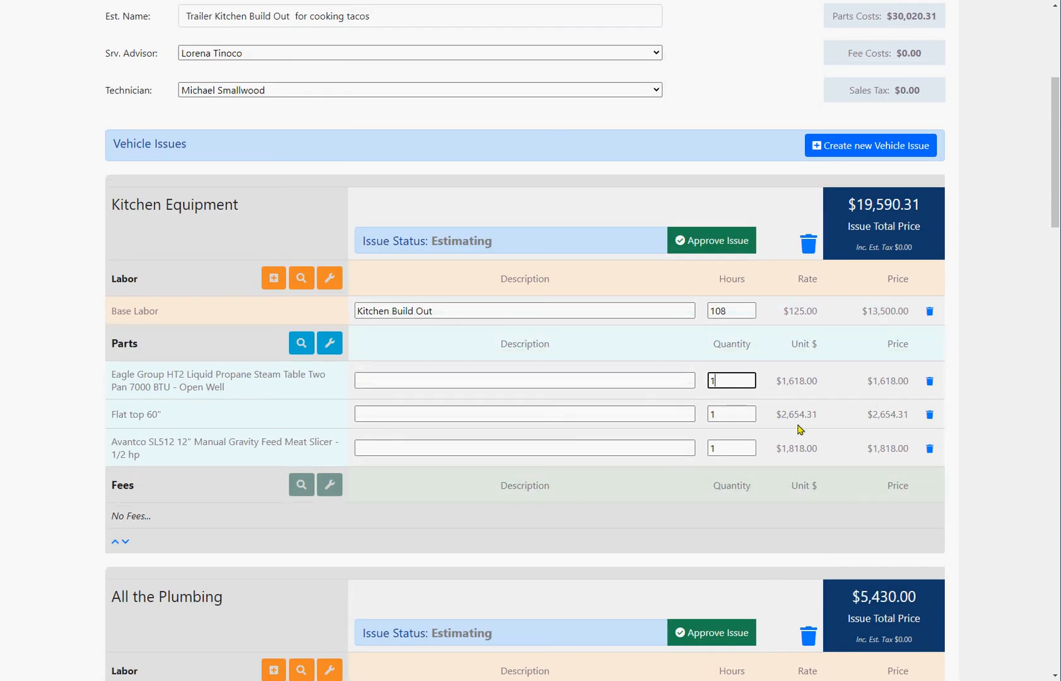
pyautogui.press('Tab')
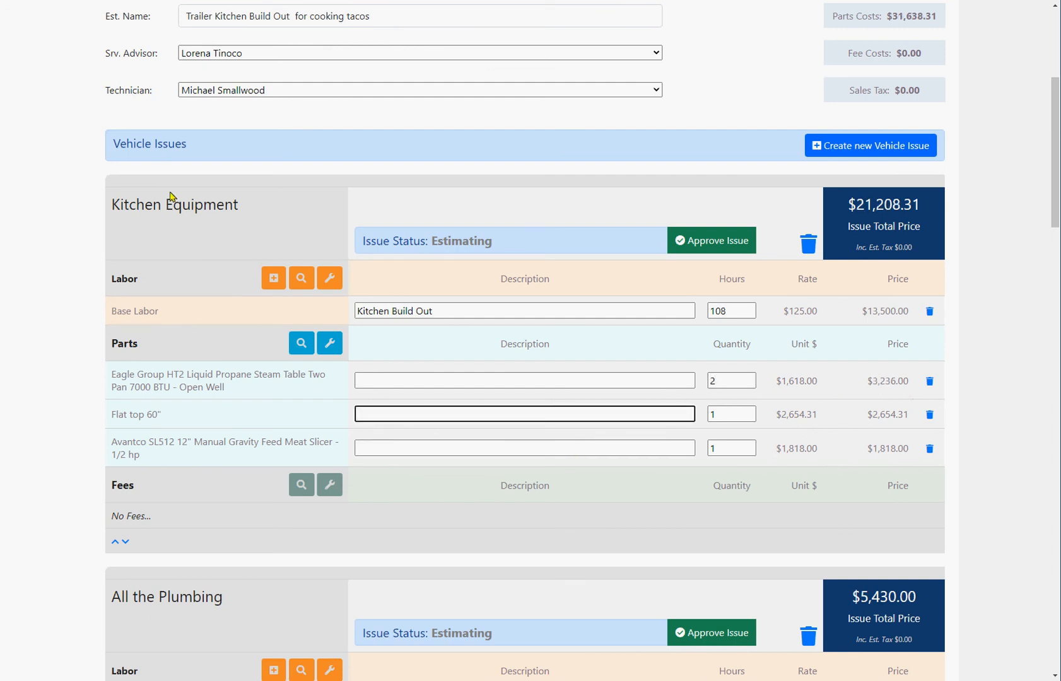
pyautogui.scroll(3, 611, 474)
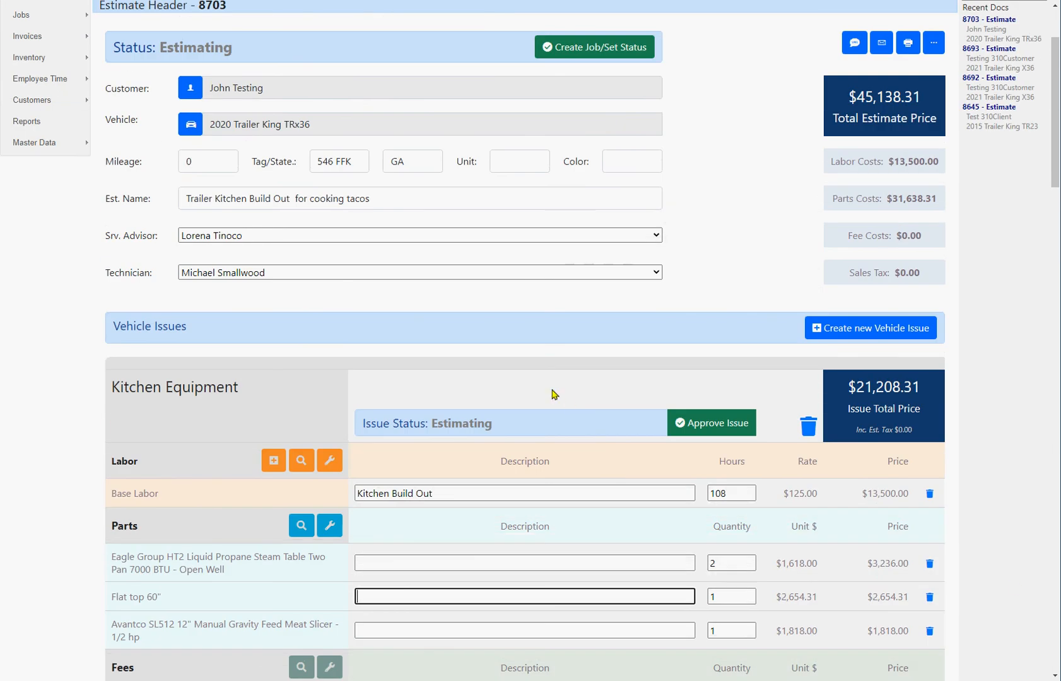
pyautogui.scroll(2, 567, 403)
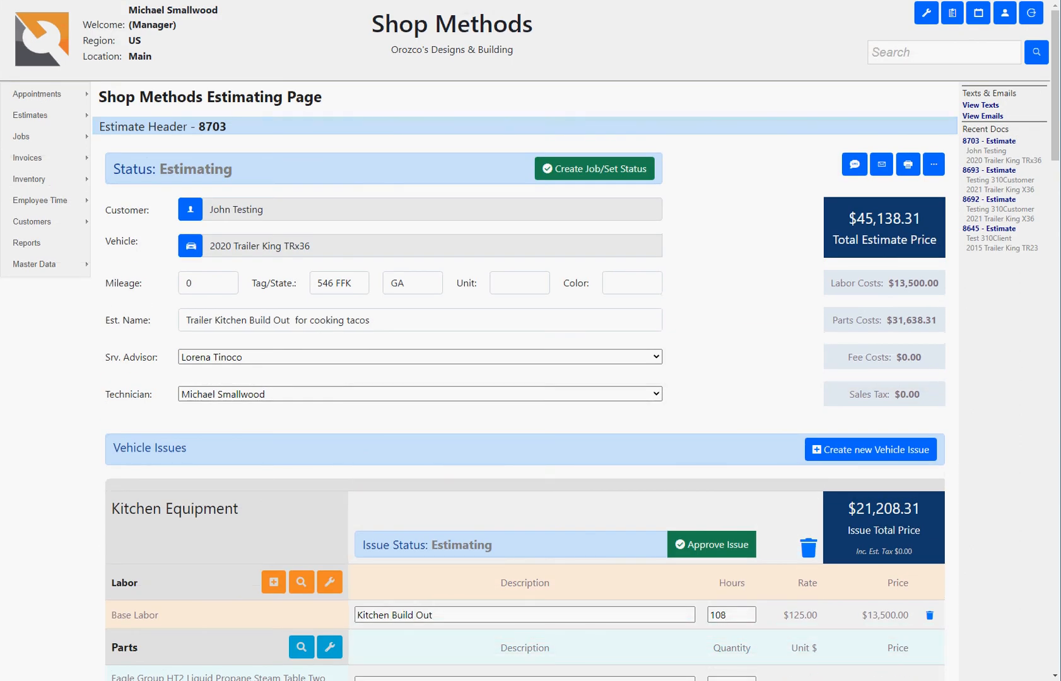